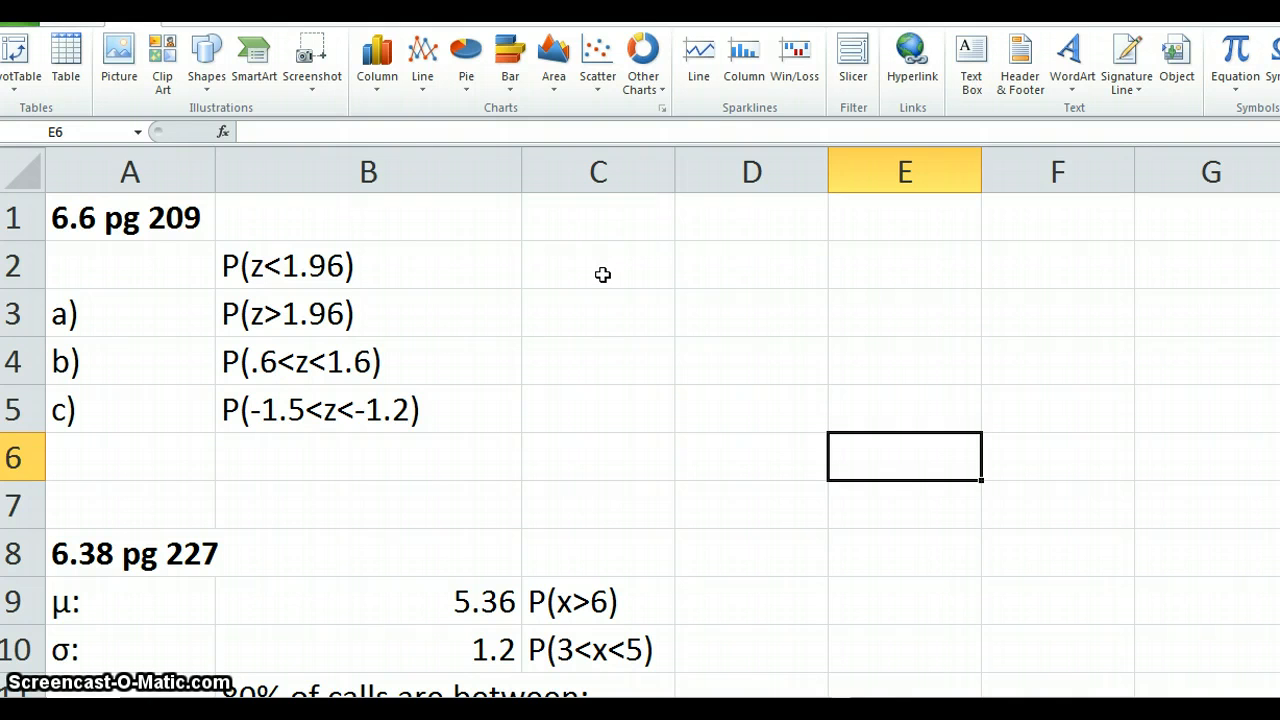
- Calculate P(z<1.96) in C2 with the cumulative standard normal formula =NORM.S.DIST(1.96,1)
{"action": "left_click", "coordinate": [602, 274]}
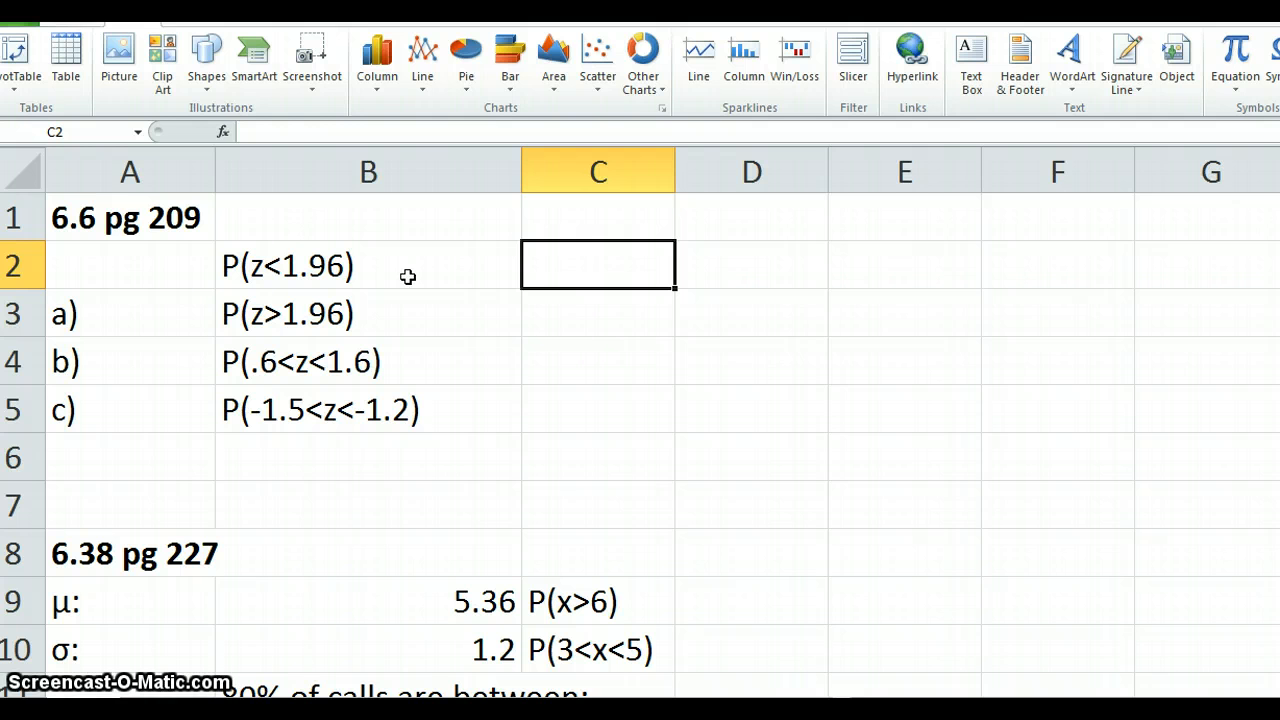
{"action": "left_click", "coordinate": [580, 275]}
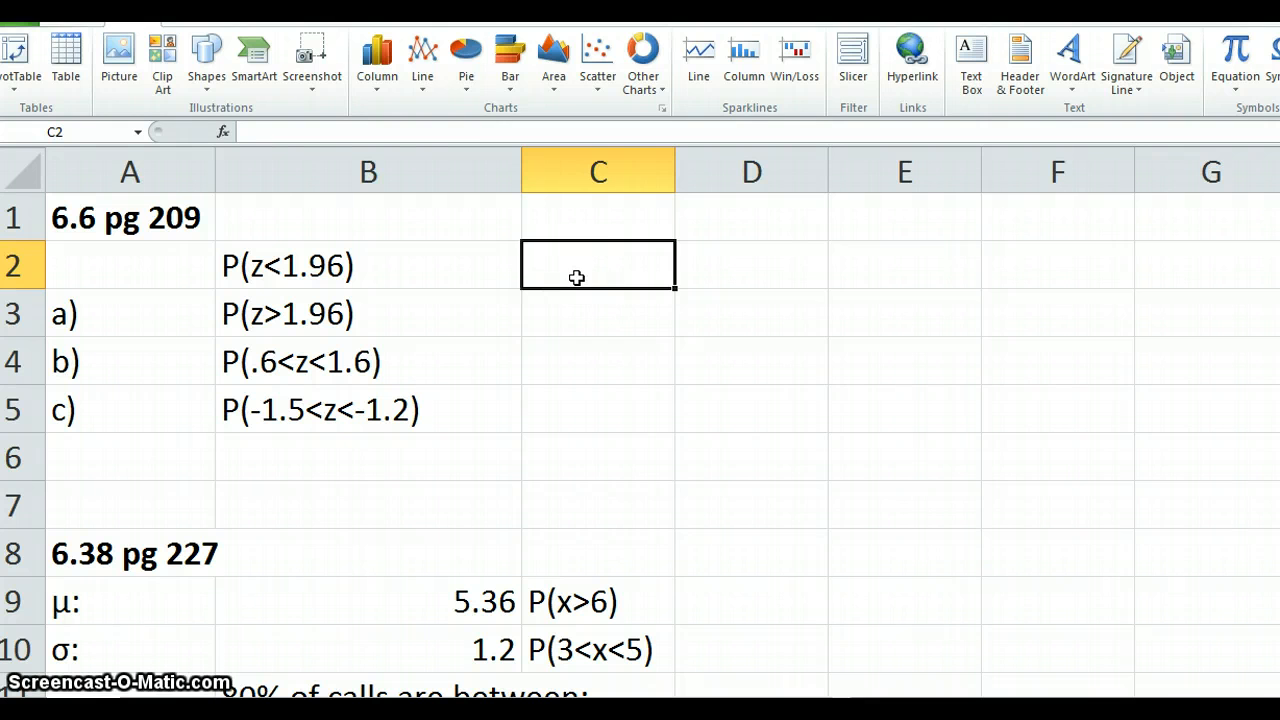
{"action": "type", "text": "="}
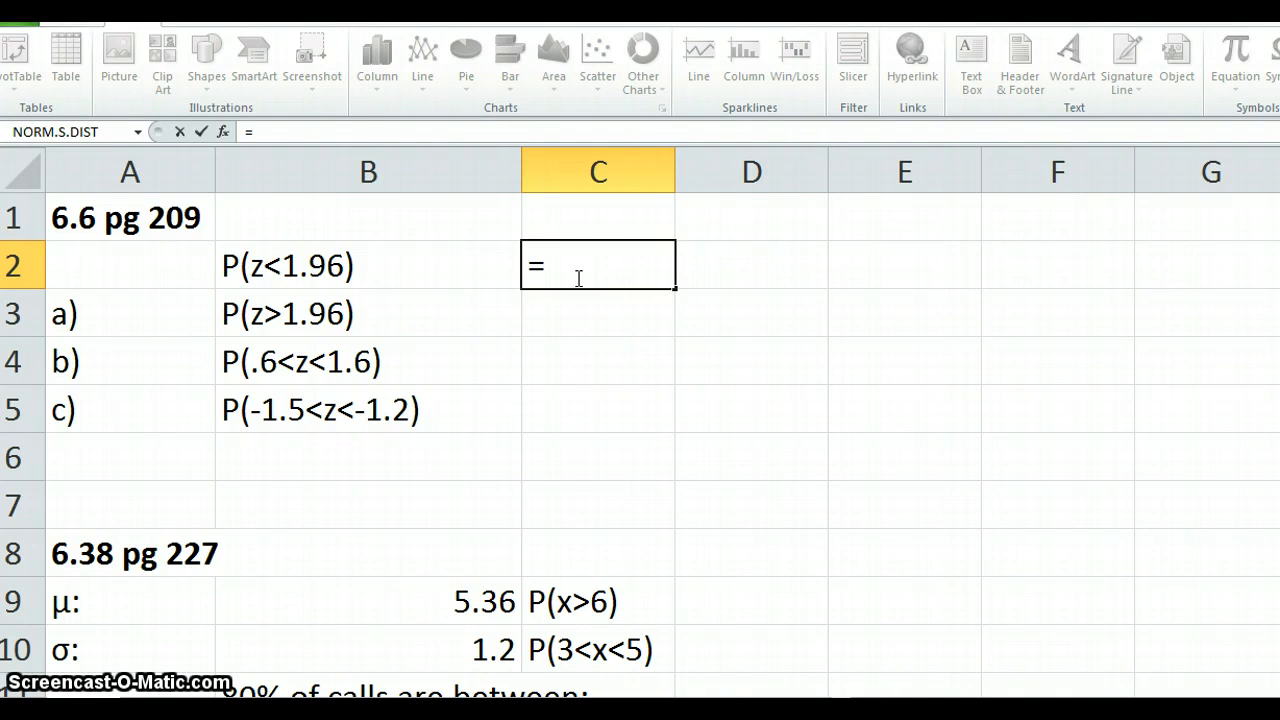
{"action": "type", "text": "NORM"}
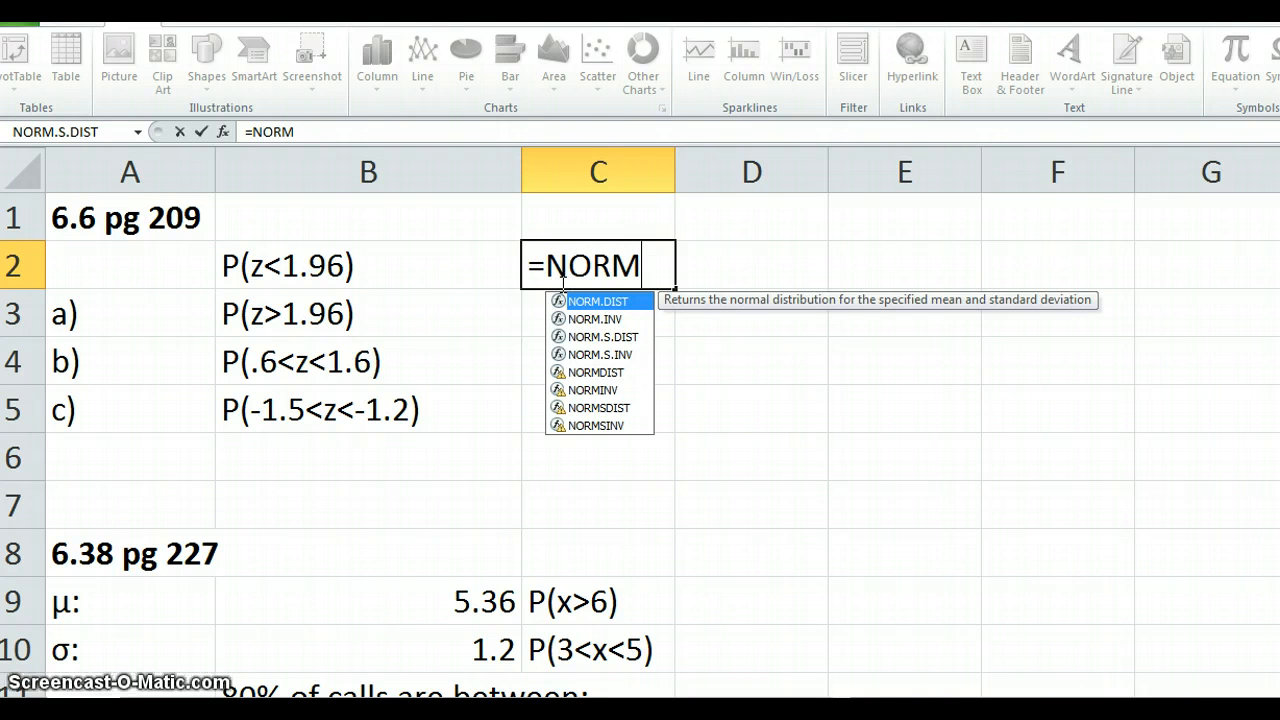
{"action": "double_click", "coordinate": [561, 337]}
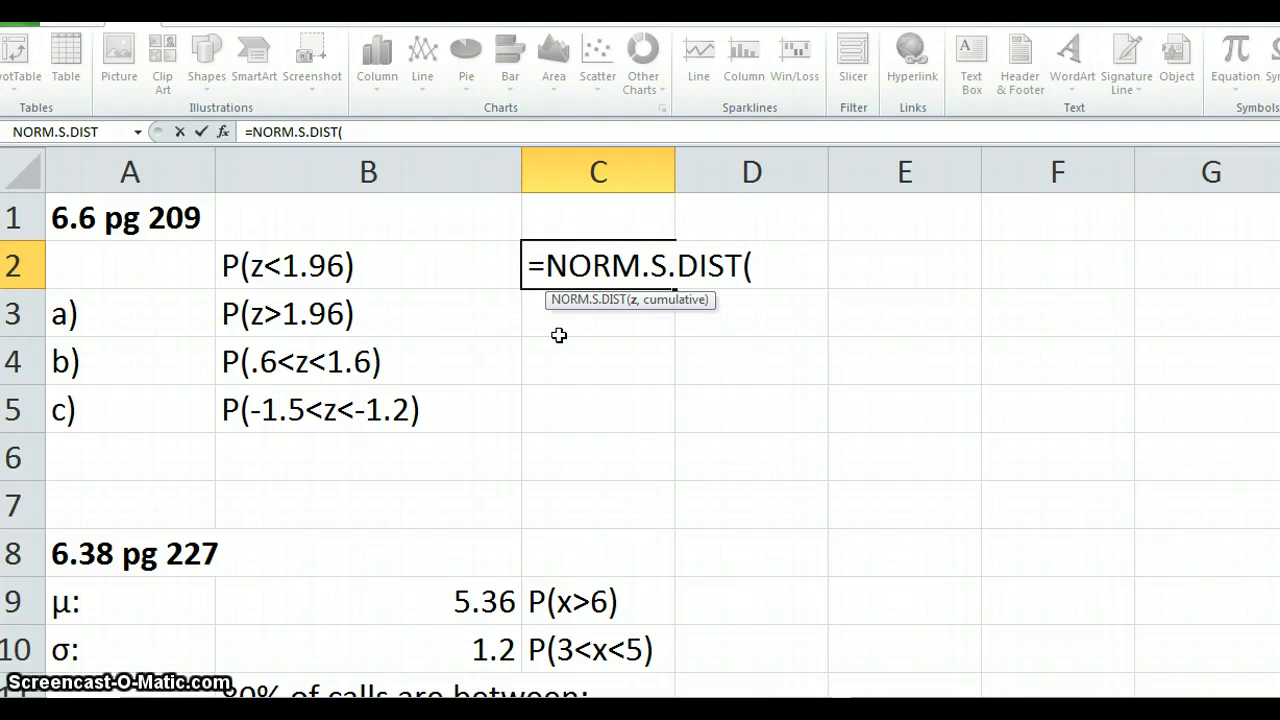
{"action": "type", "text": "1.96,"}
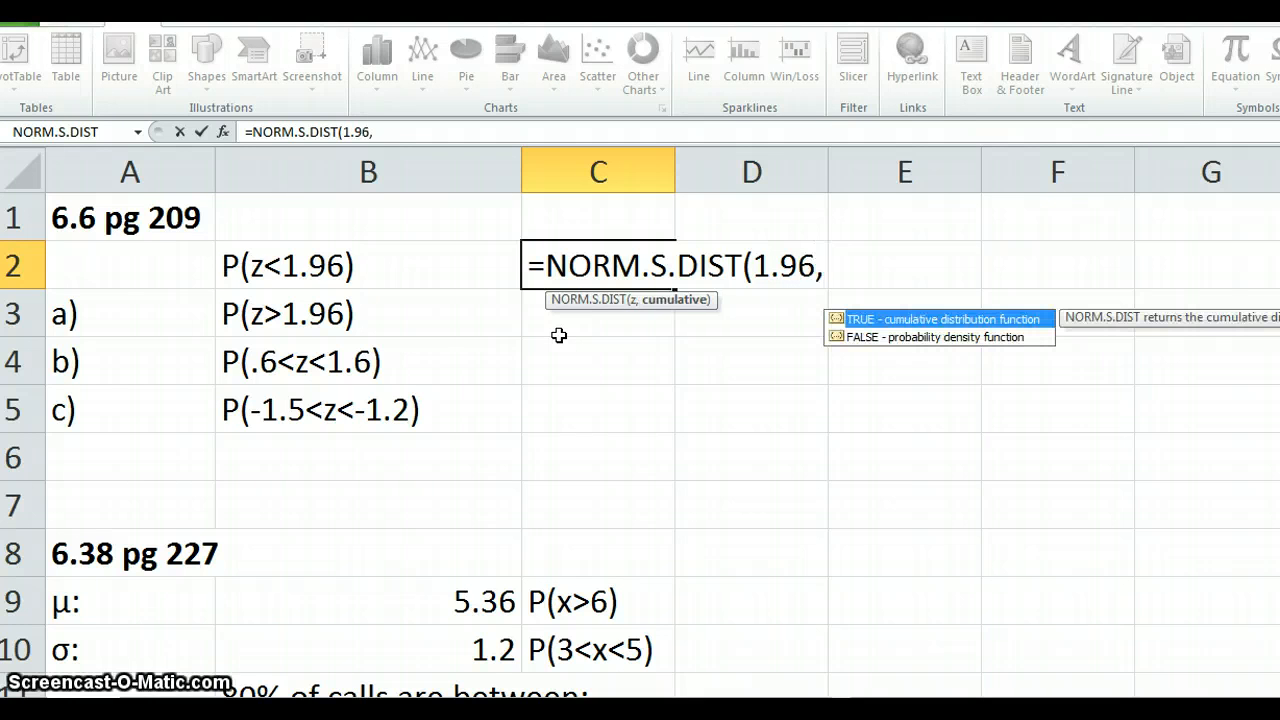
{"action": "type", "text": "1"}
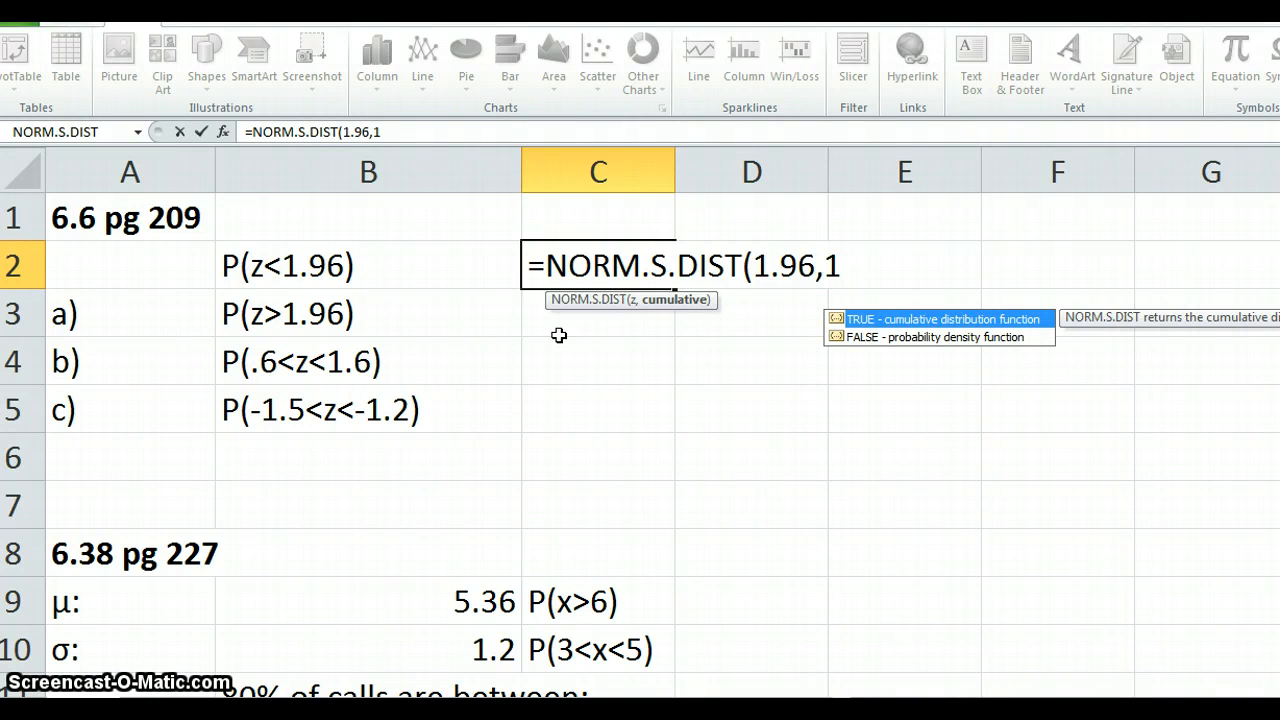
{"action": "type", "text": ")"}
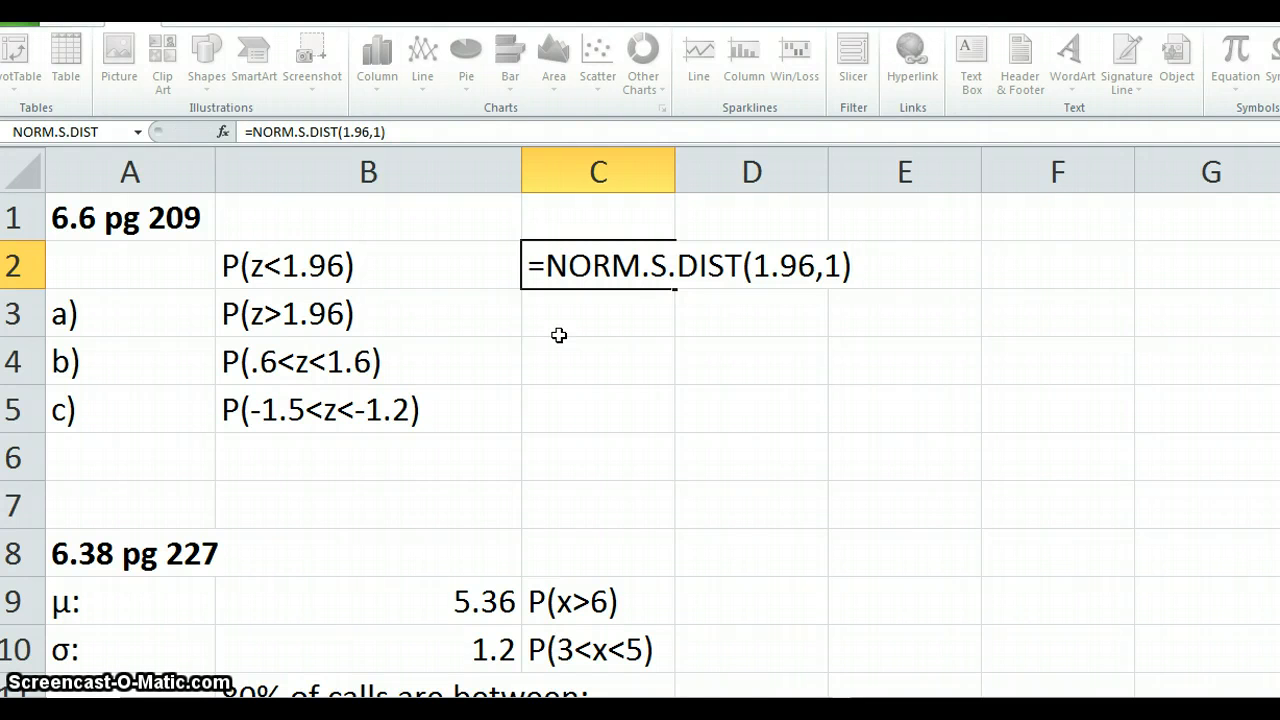
{"action": "key", "text": "Return"}
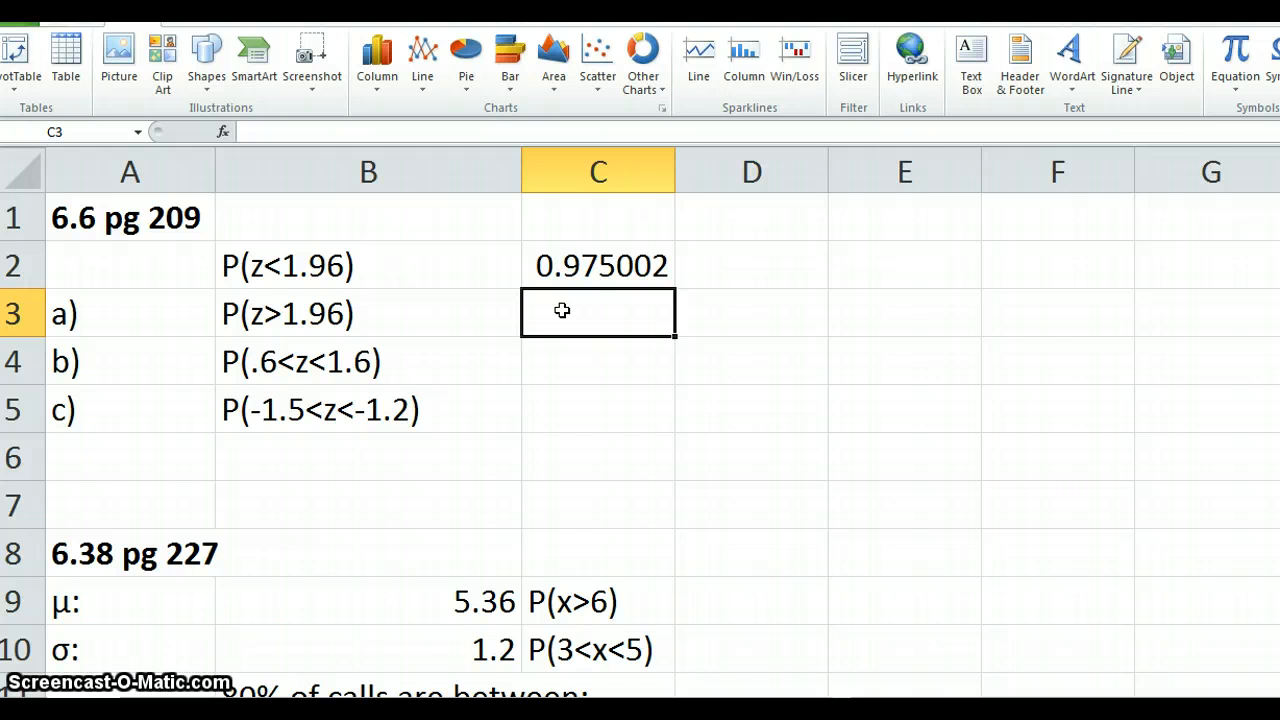
- Calculate P(z>1.96) in C3 as the complement of the probability above, using =1-C2
{"action": "type", "text": "="}
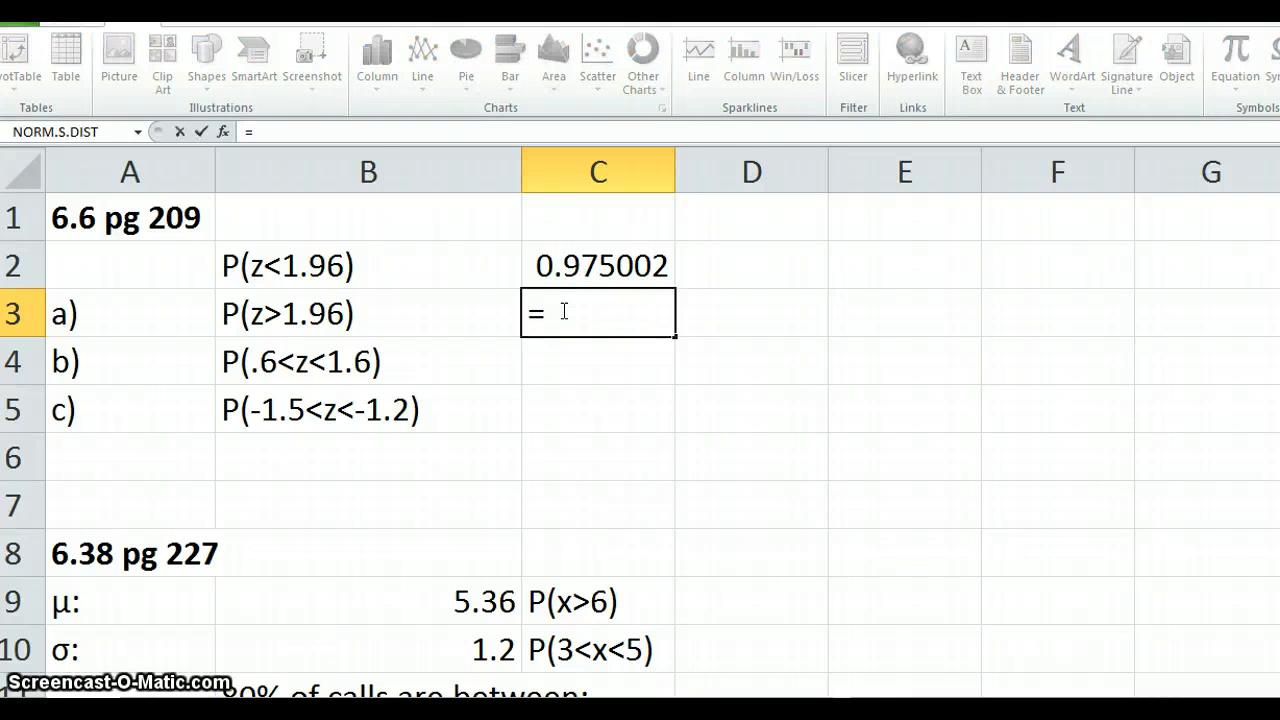
{"action": "type", "text": "1-"}
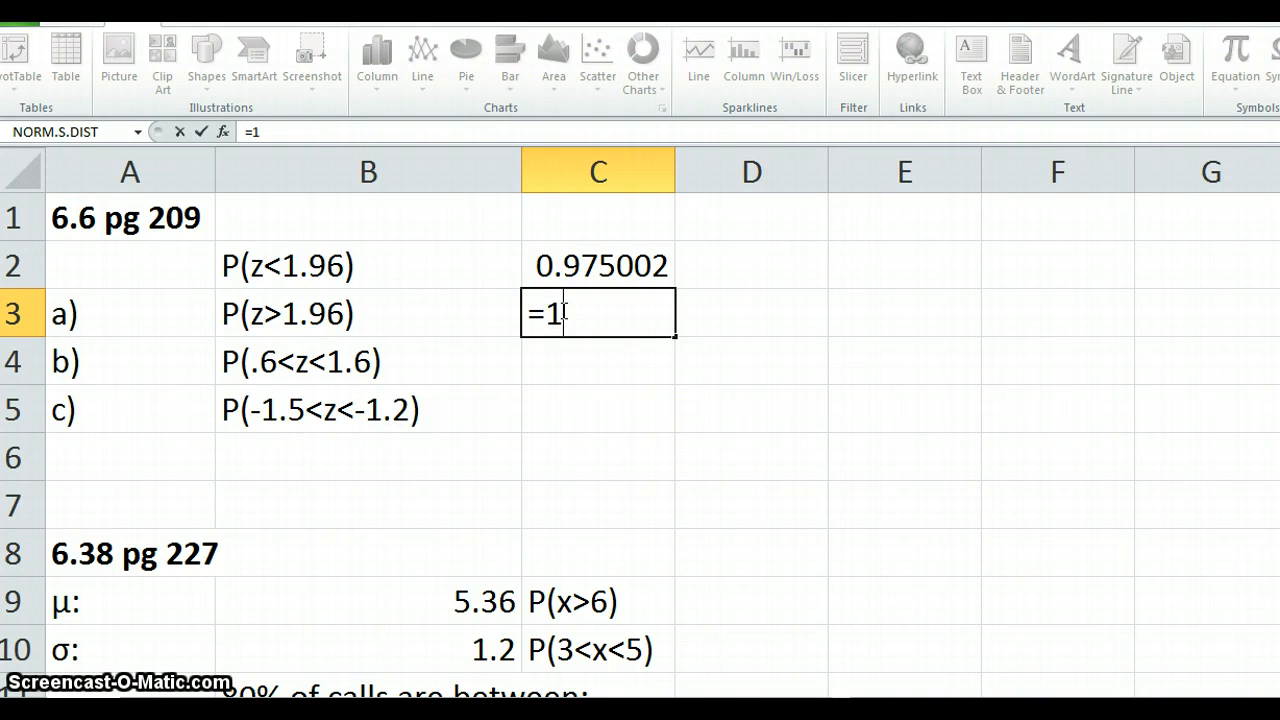
{"action": "left_click", "coordinate": [603, 266]}
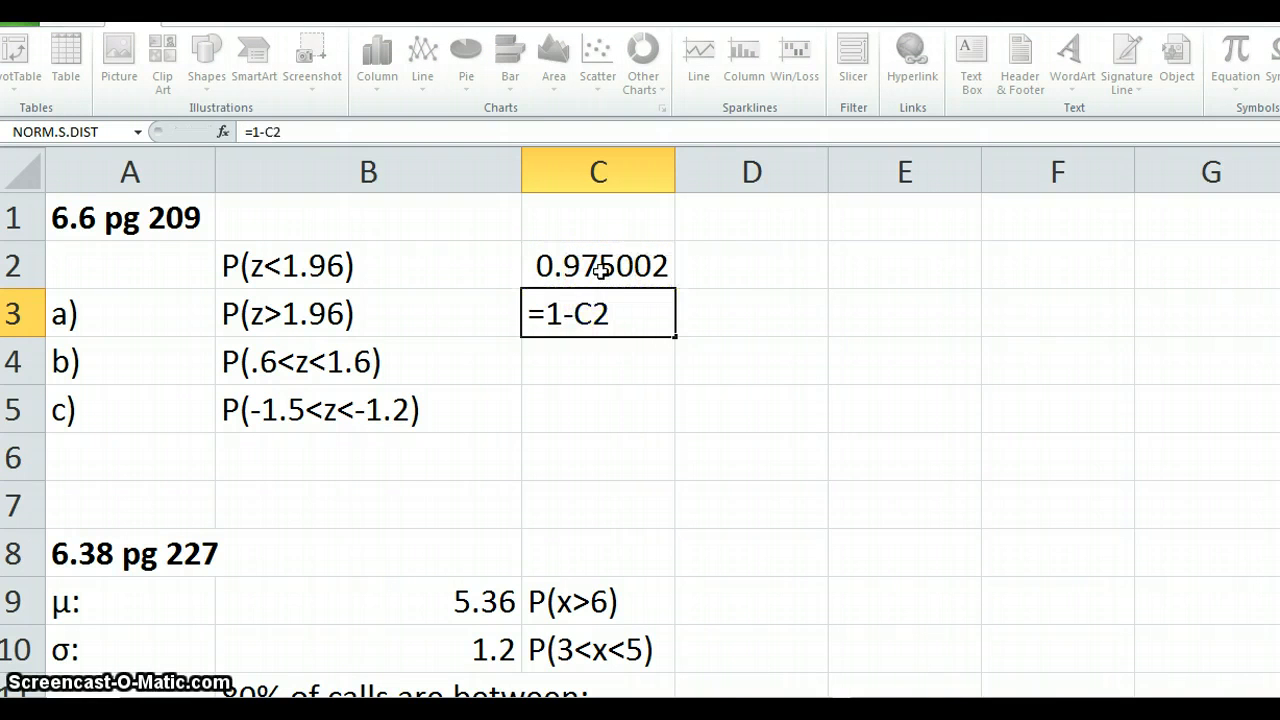
{"action": "key", "text": "Return"}
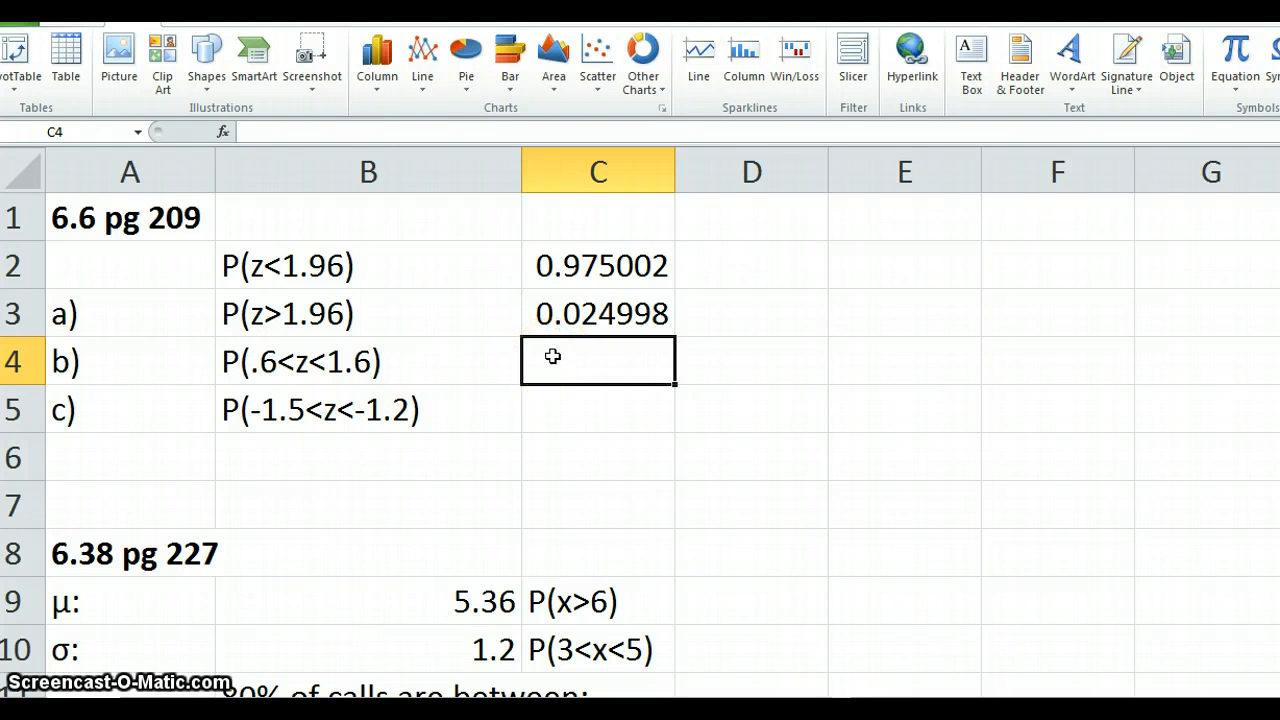
- Calculate P(.6<z<1.6) in C4 with the formula =NORM.S.DIST(1.6,1)-NORM.S.DIST(.6,1)
{"action": "type", "text": "="}
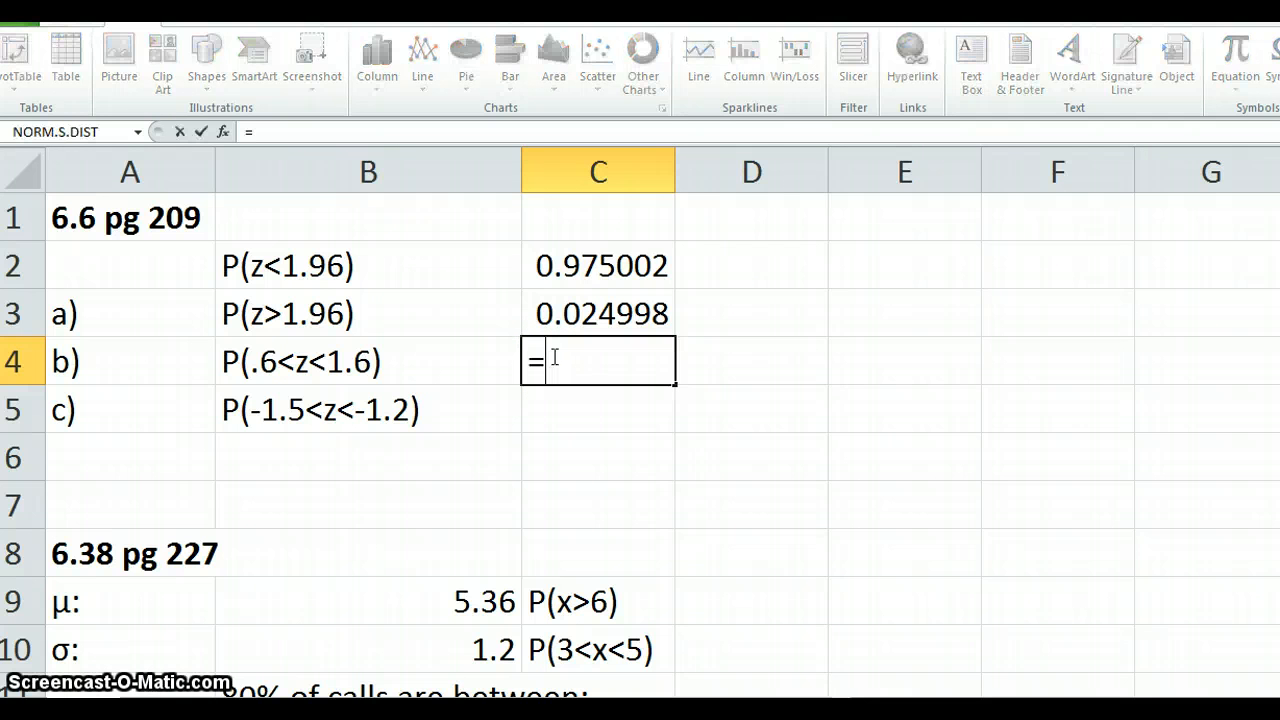
{"action": "type", "text": "NORM"}
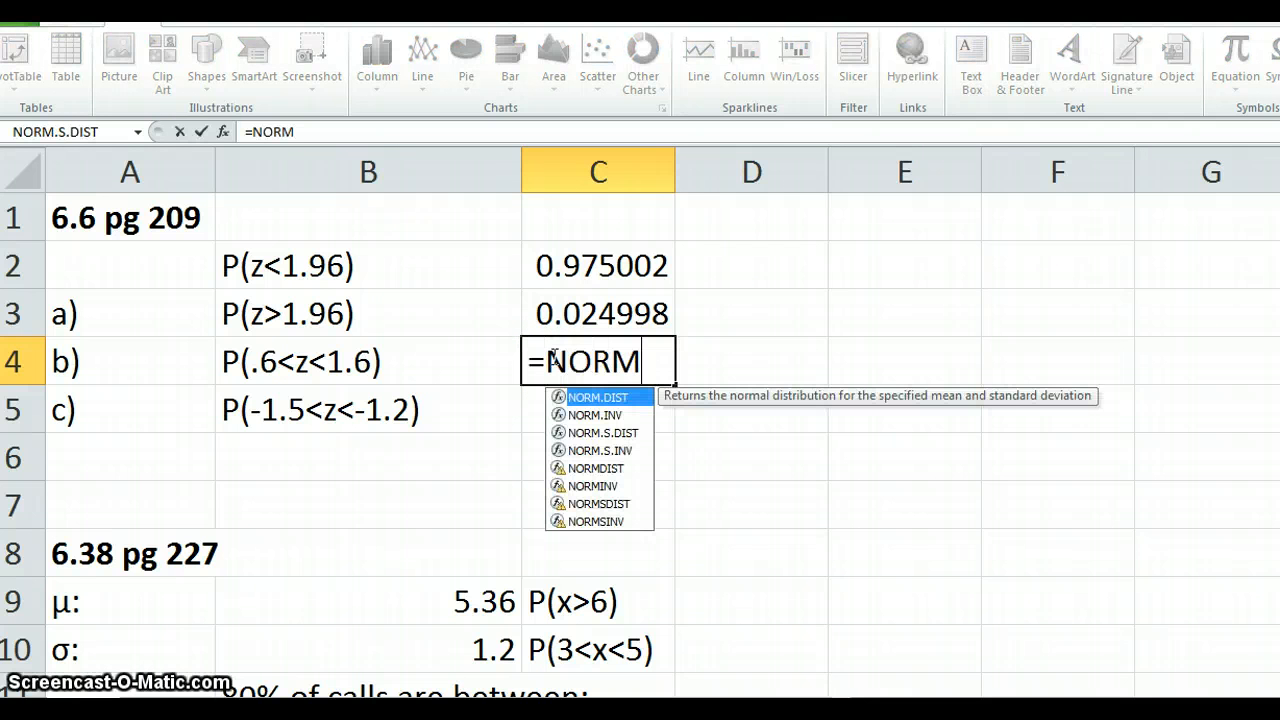
{"action": "left_click", "coordinate": [560, 434]}
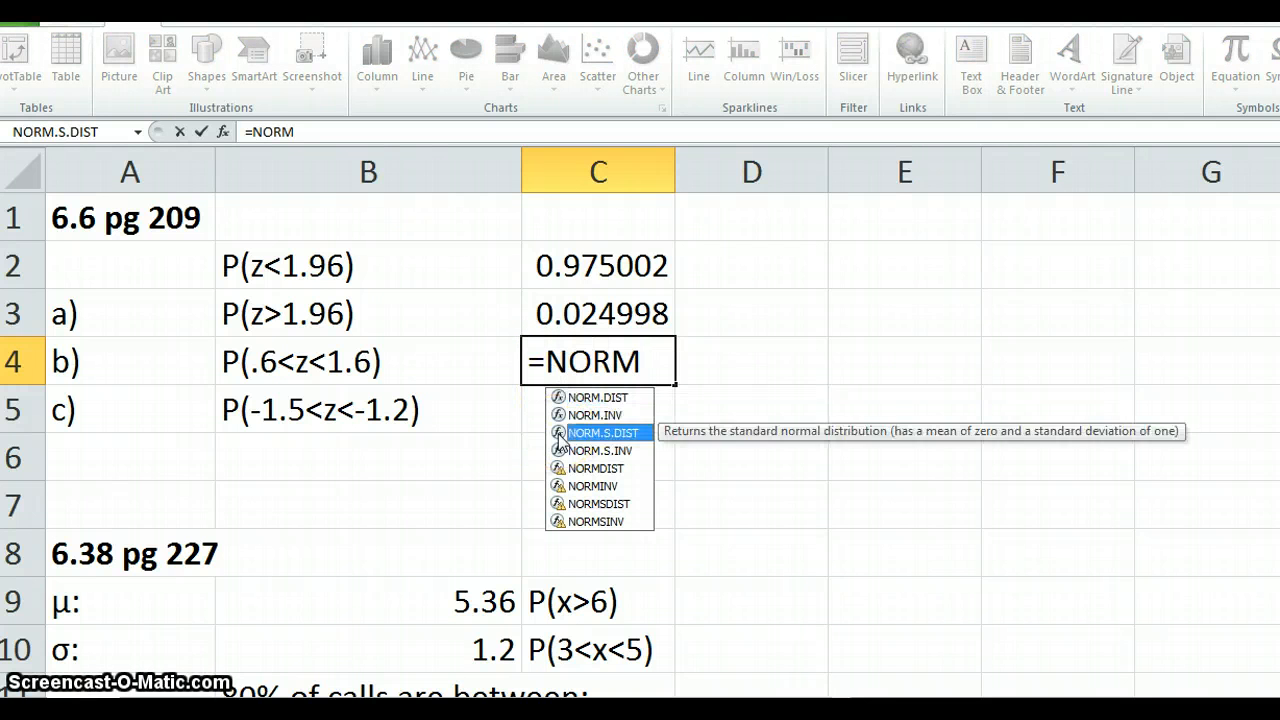
{"action": "double_click", "coordinate": [560, 434]}
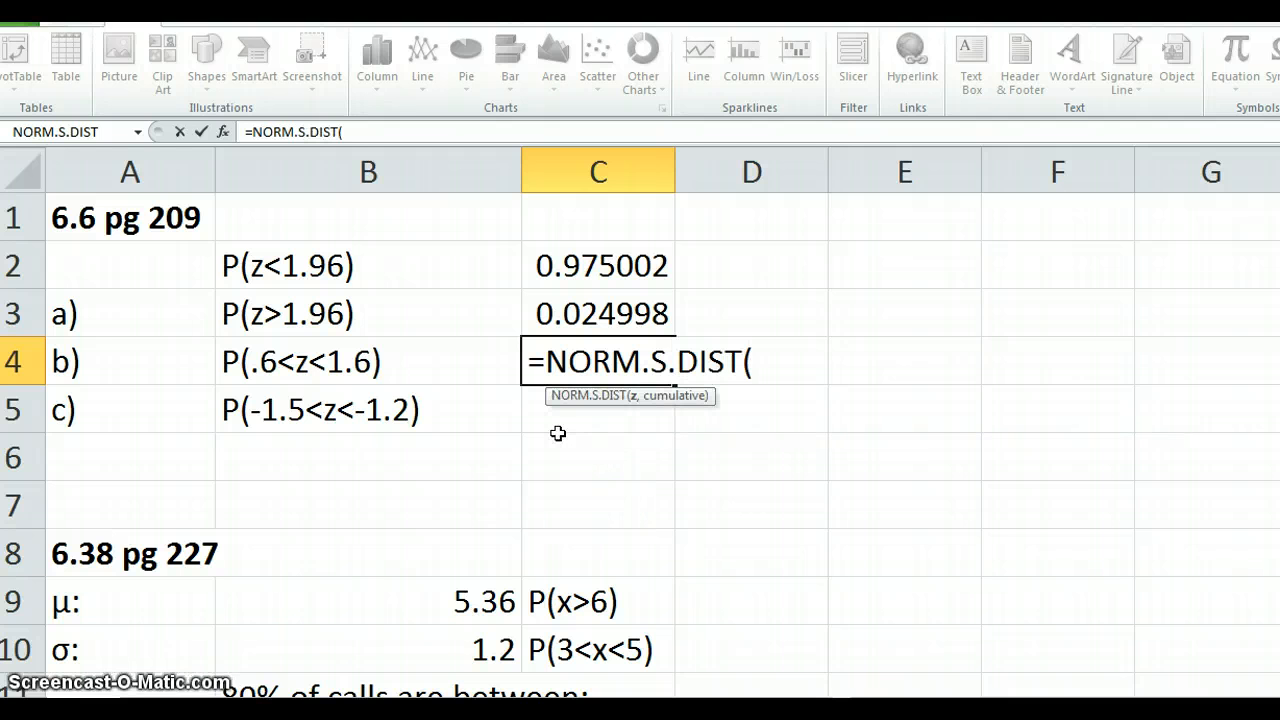
{"action": "type", "text": "1."}
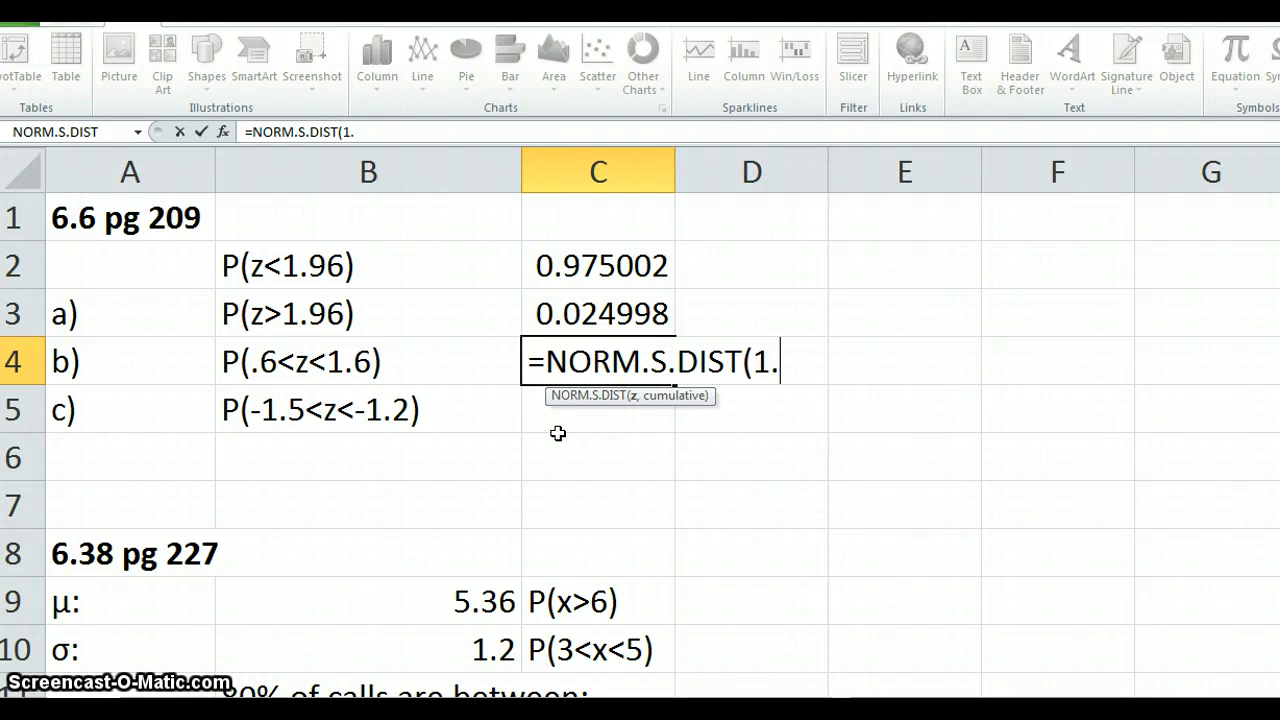
{"action": "type", "text": "6,1)"}
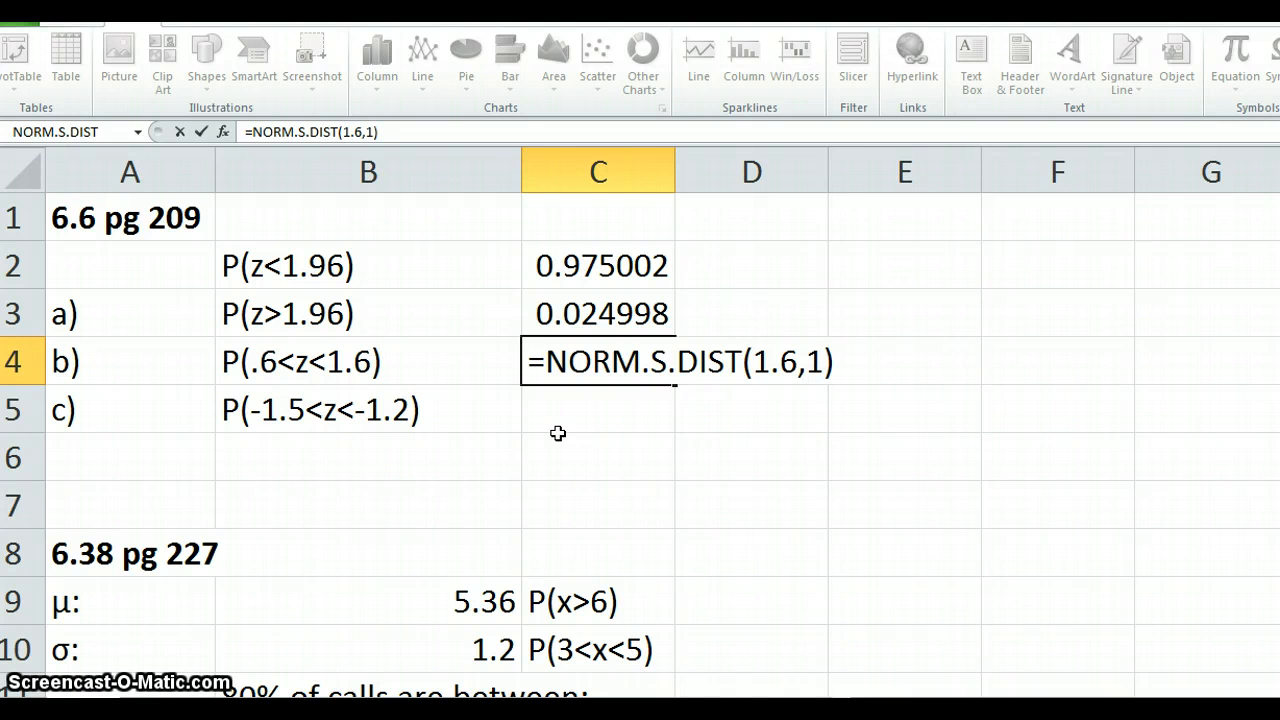
{"action": "type", "text": "-NORM"}
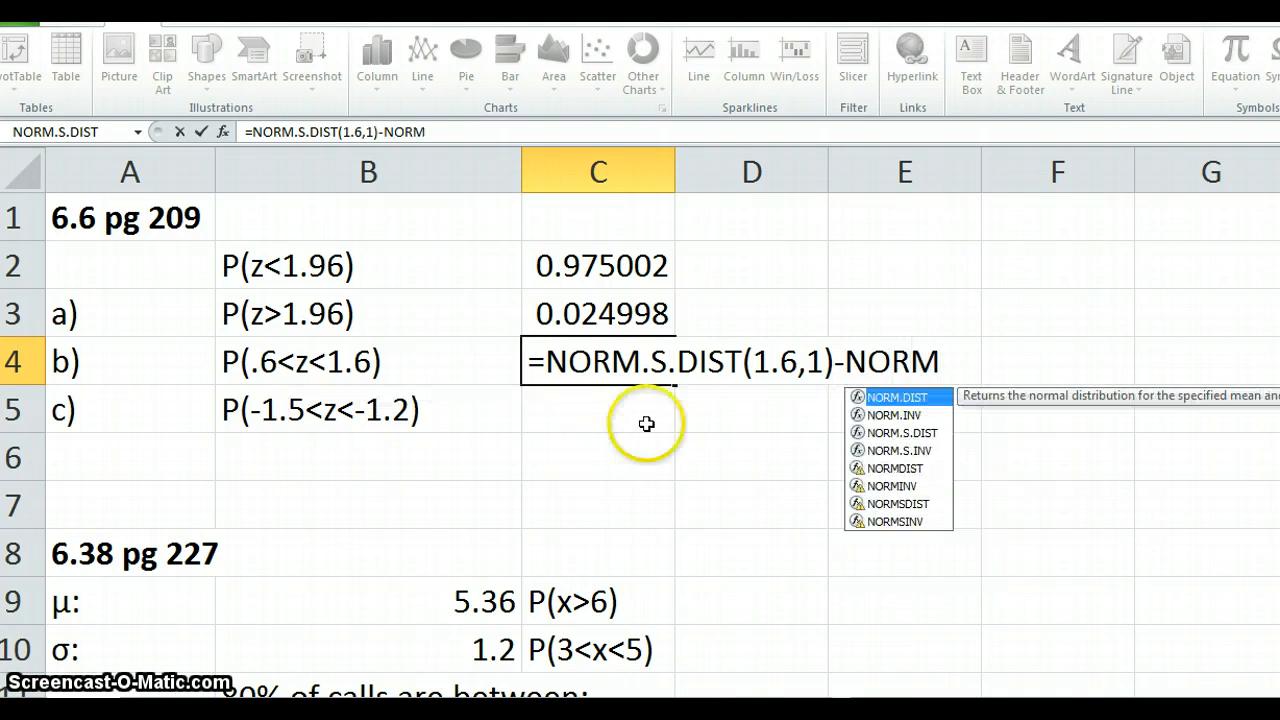
{"action": "double_click", "coordinate": [856, 433]}
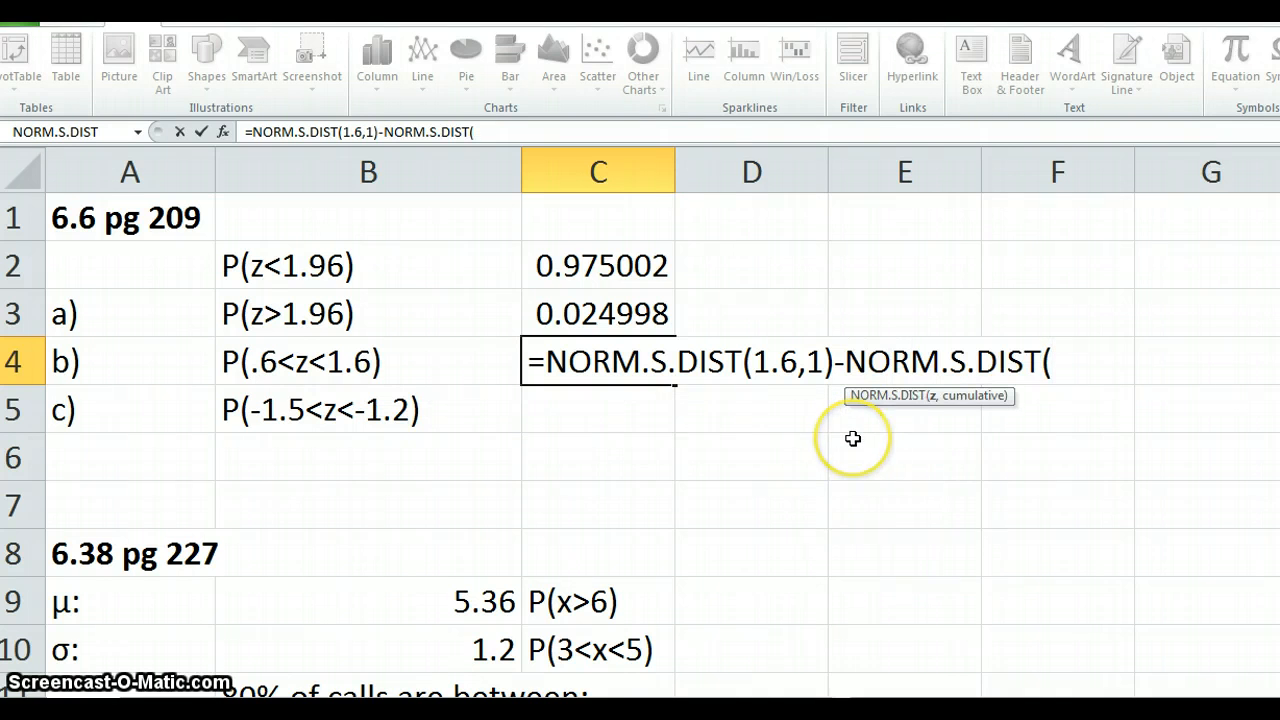
{"action": "type", "text": ".6"}
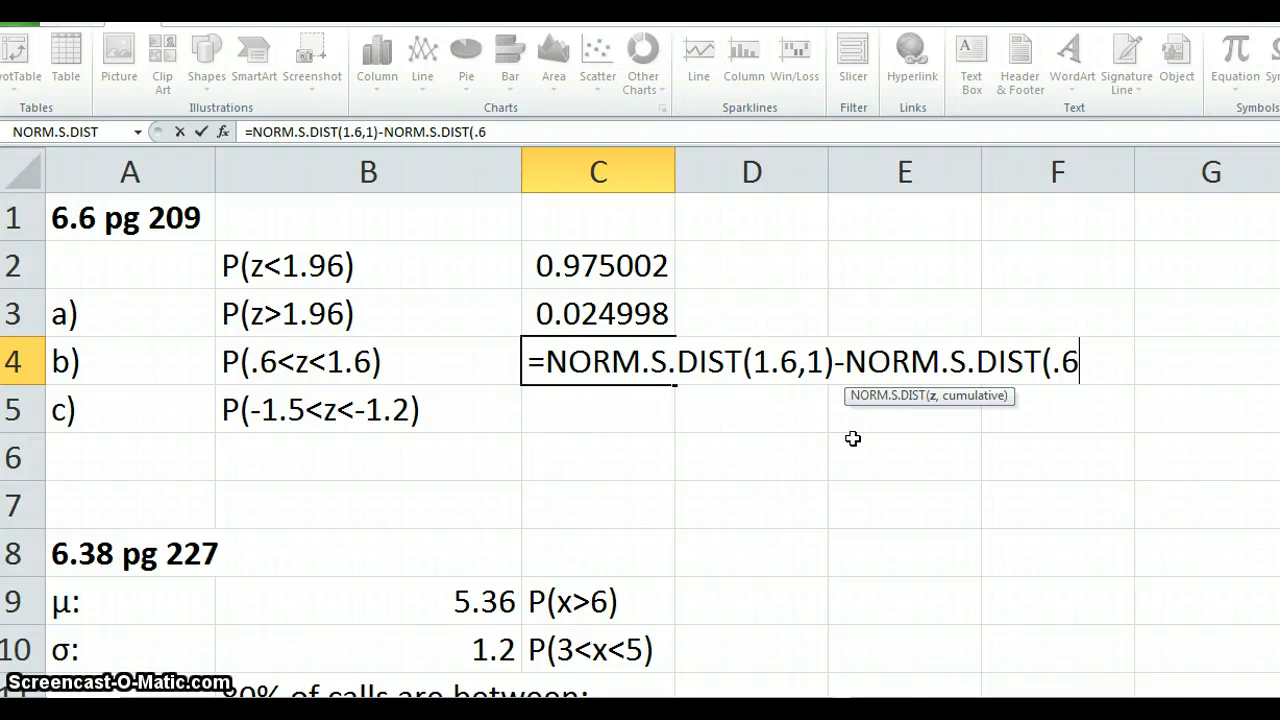
{"action": "type", "text": ",1"}
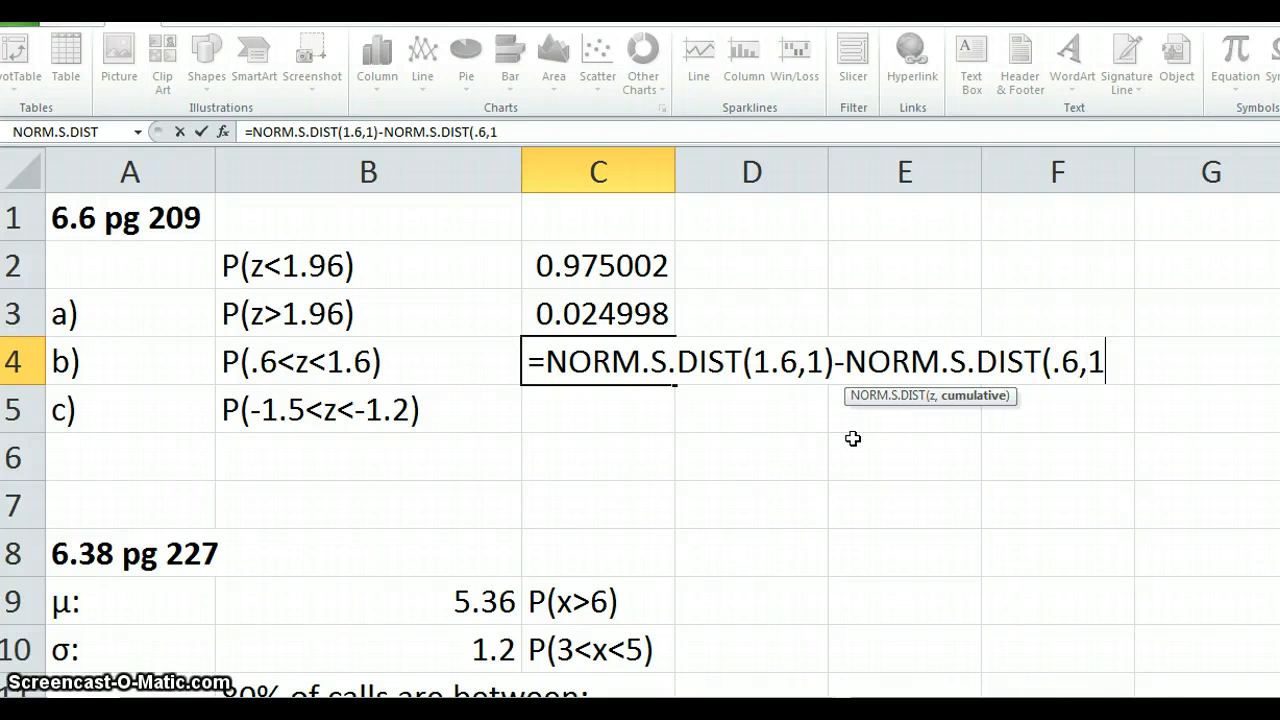
{"action": "type", "text": ")"}
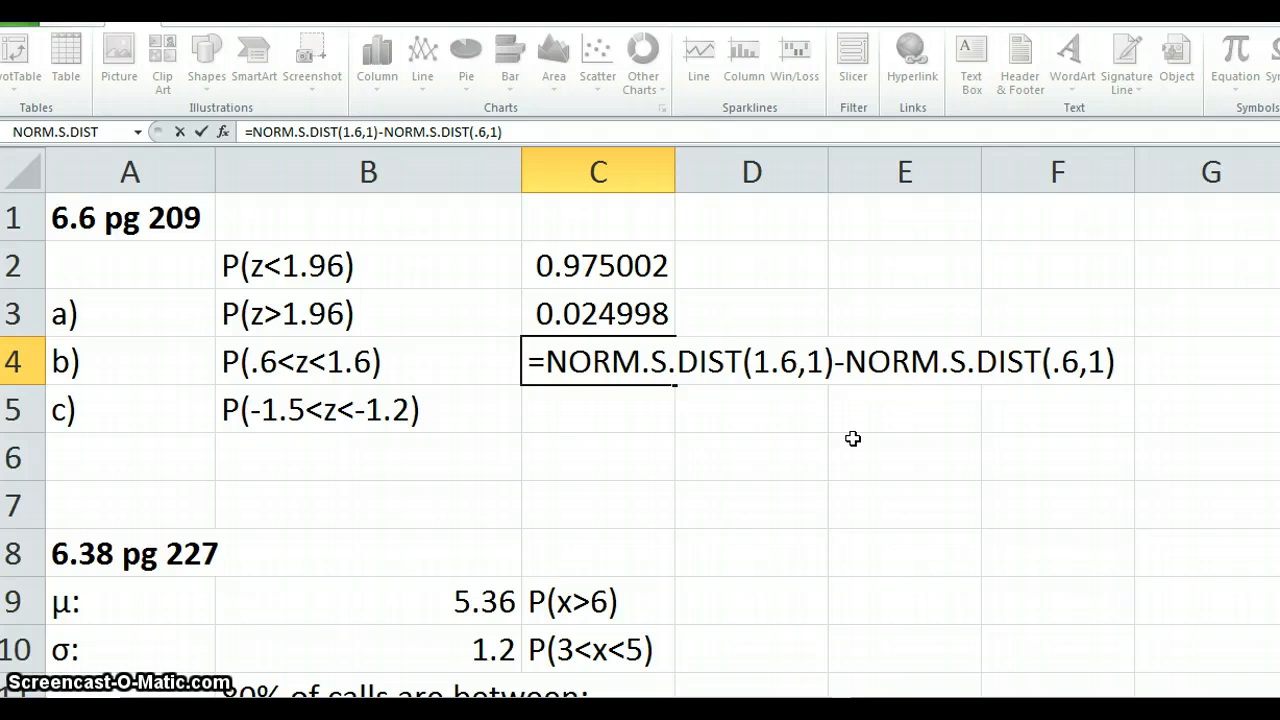
{"action": "key", "text": "Return"}
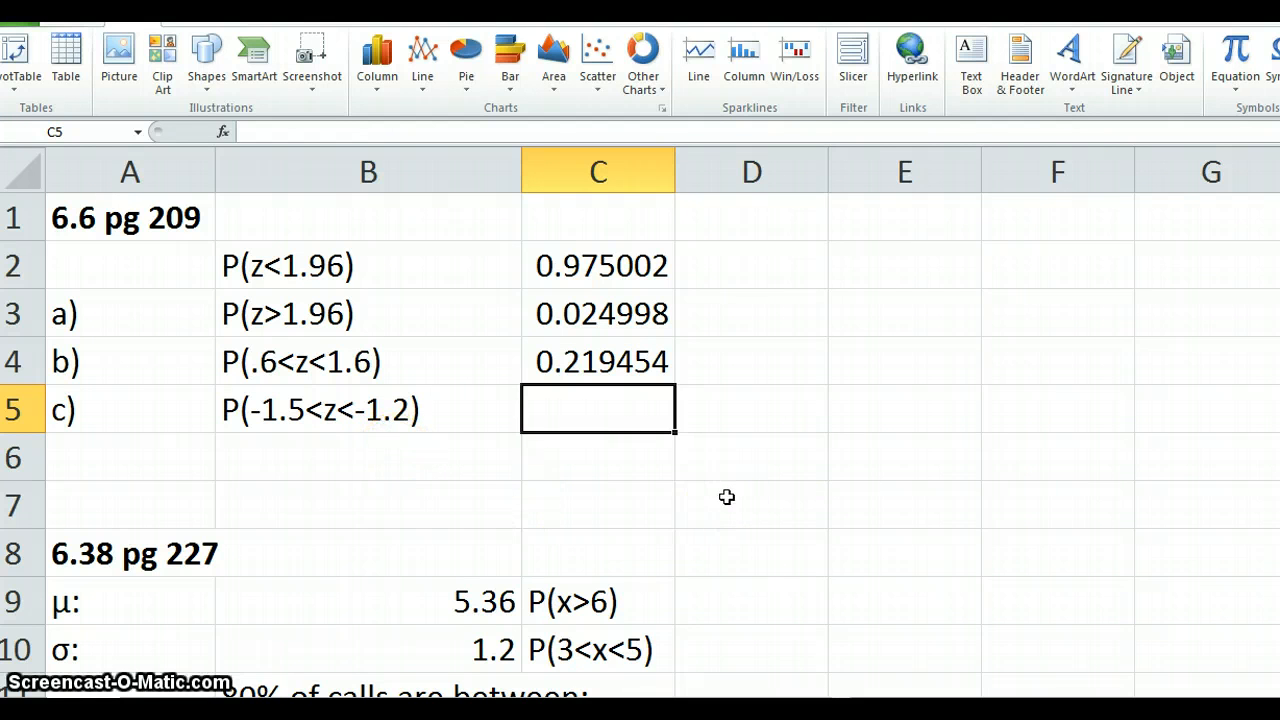
- Calculate P(x>6) for problem 6.38 in D9 with the formula =1-NORM.DIST(6,B9,B10,1)
{"action": "scroll", "coordinate": [727, 497], "scroll_direction": "down", "scroll_amount": 1}
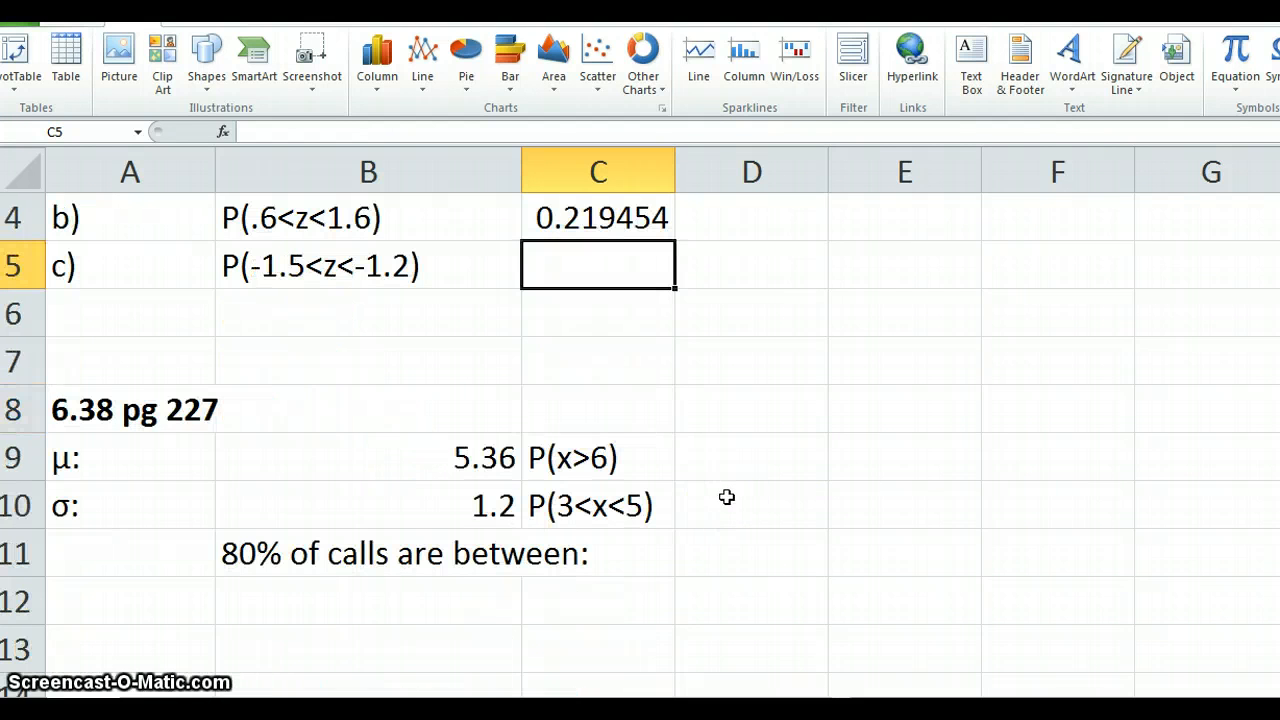
{"action": "scroll", "coordinate": [727, 497], "scroll_direction": "down", "scroll_amount": 1}
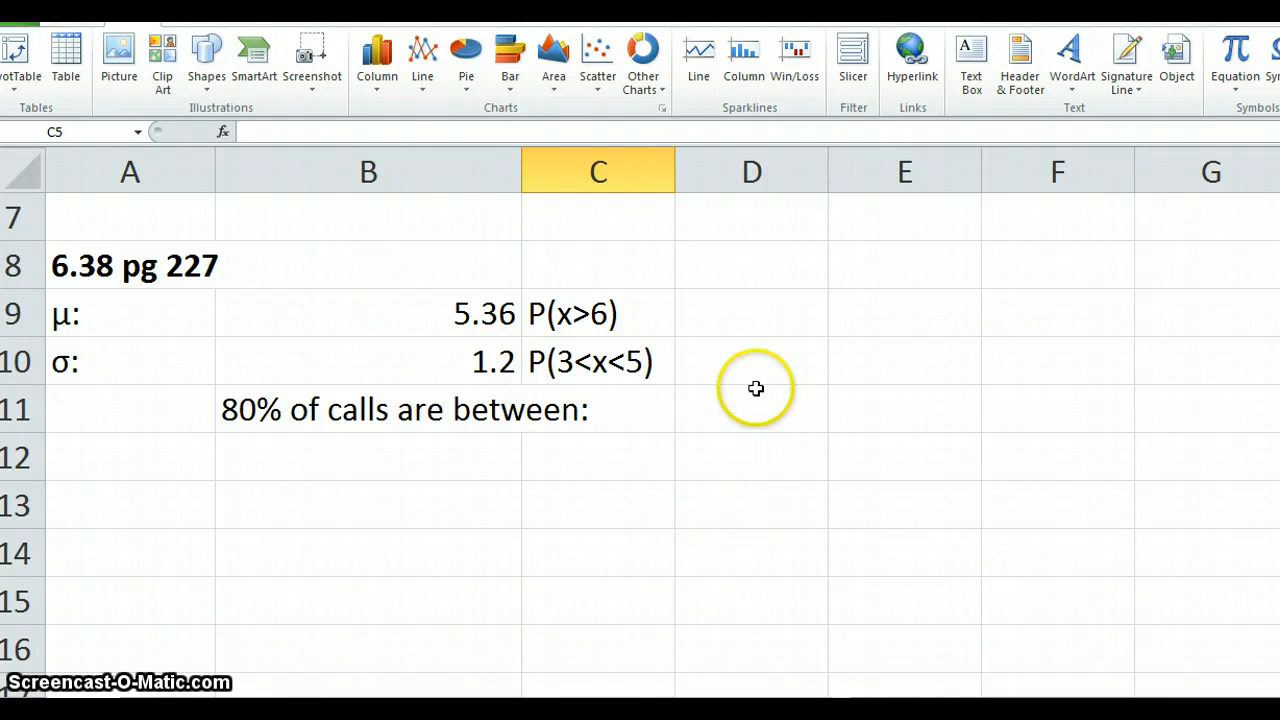
{"action": "left_click", "coordinate": [751, 311]}
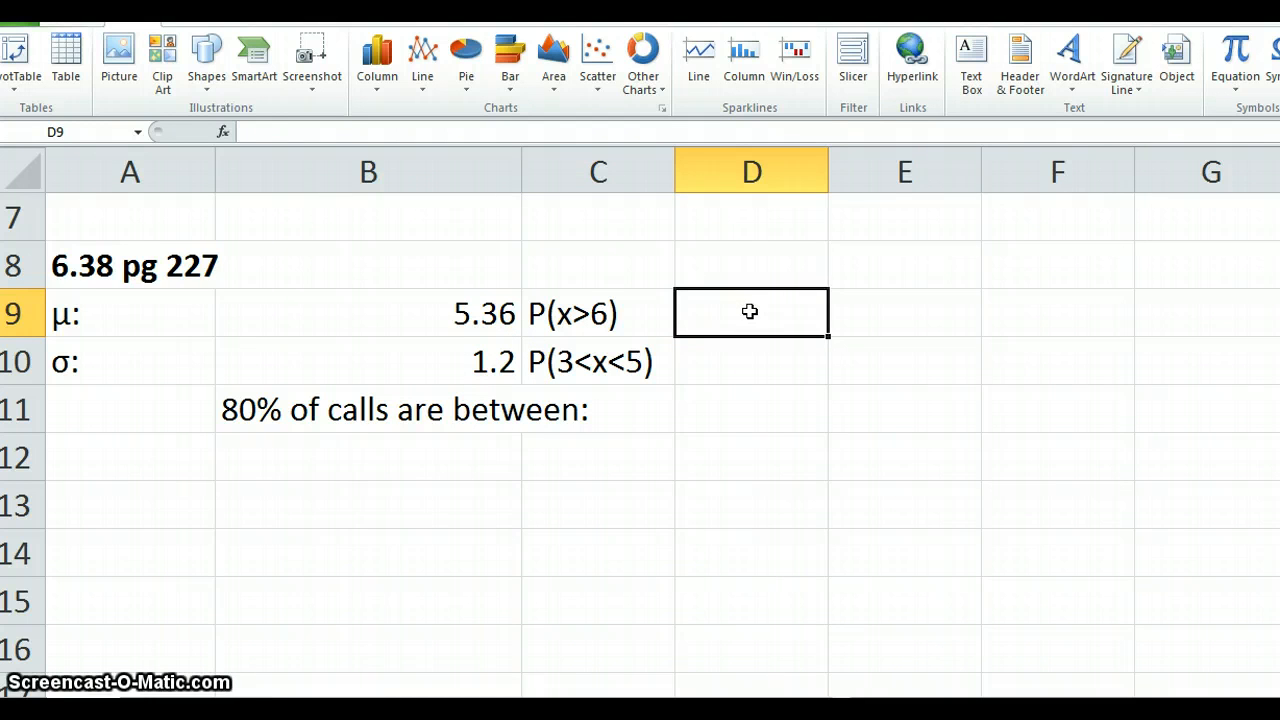
{"action": "type", "text": "="}
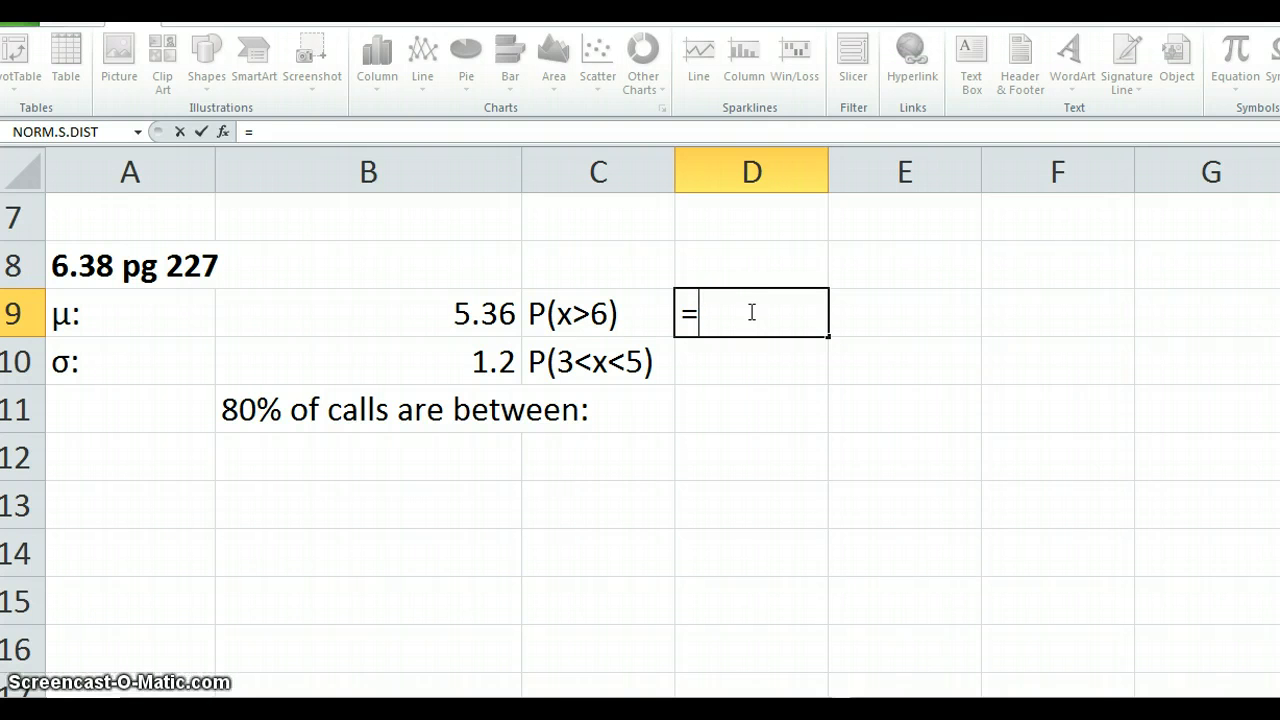
{"action": "type", "text": "1-"}
{"action": "type", "text": "NORM"}
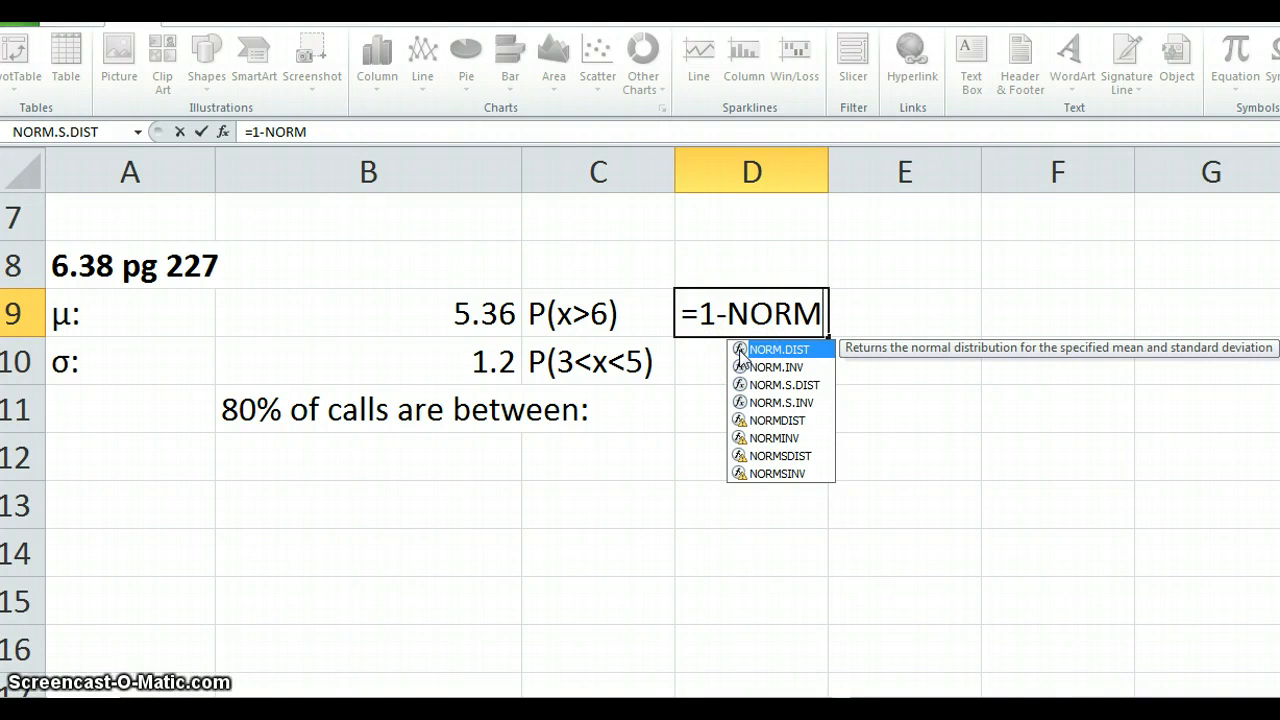
{"action": "key", "text": "Tab"}
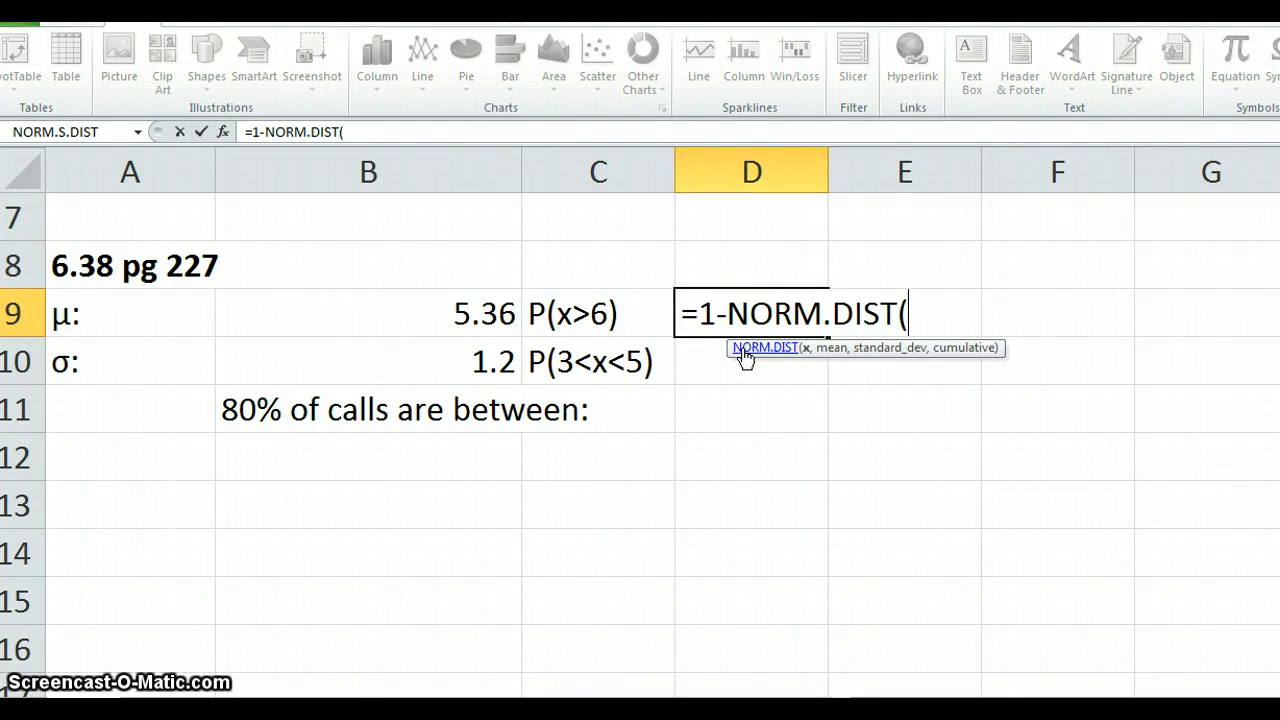
{"action": "type", "text": "6"}
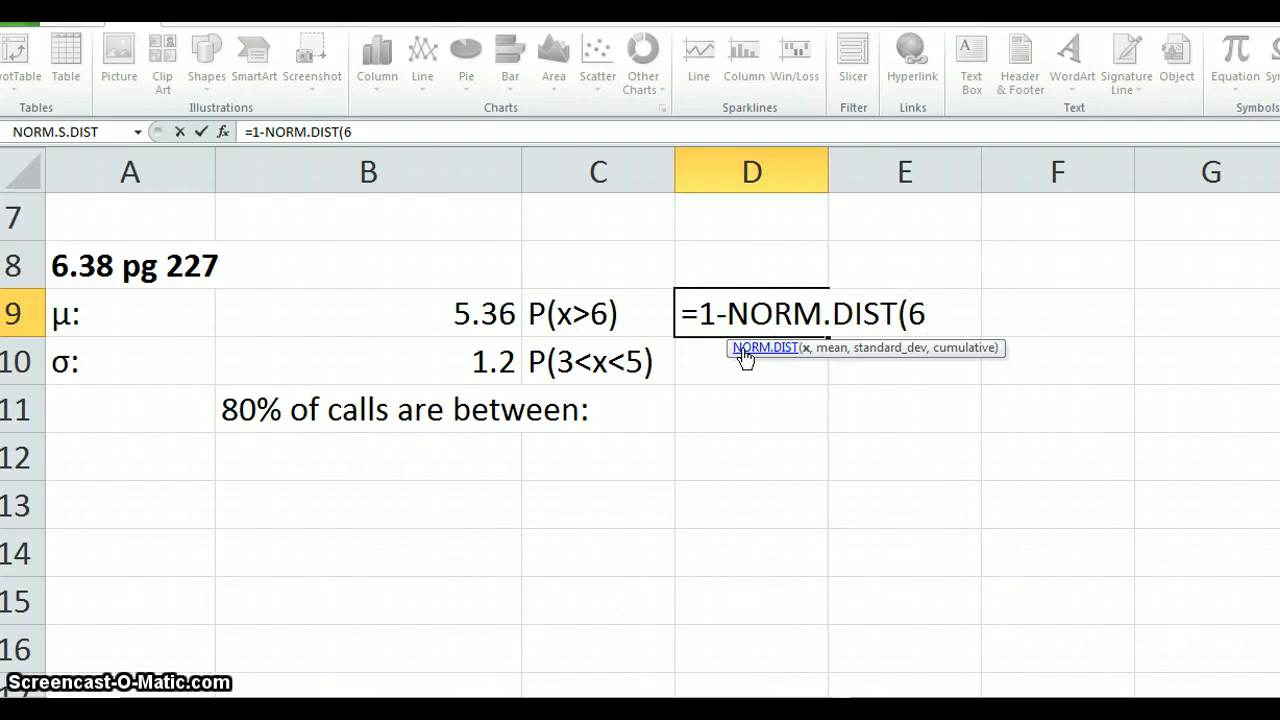
{"action": "type", "text": ","}
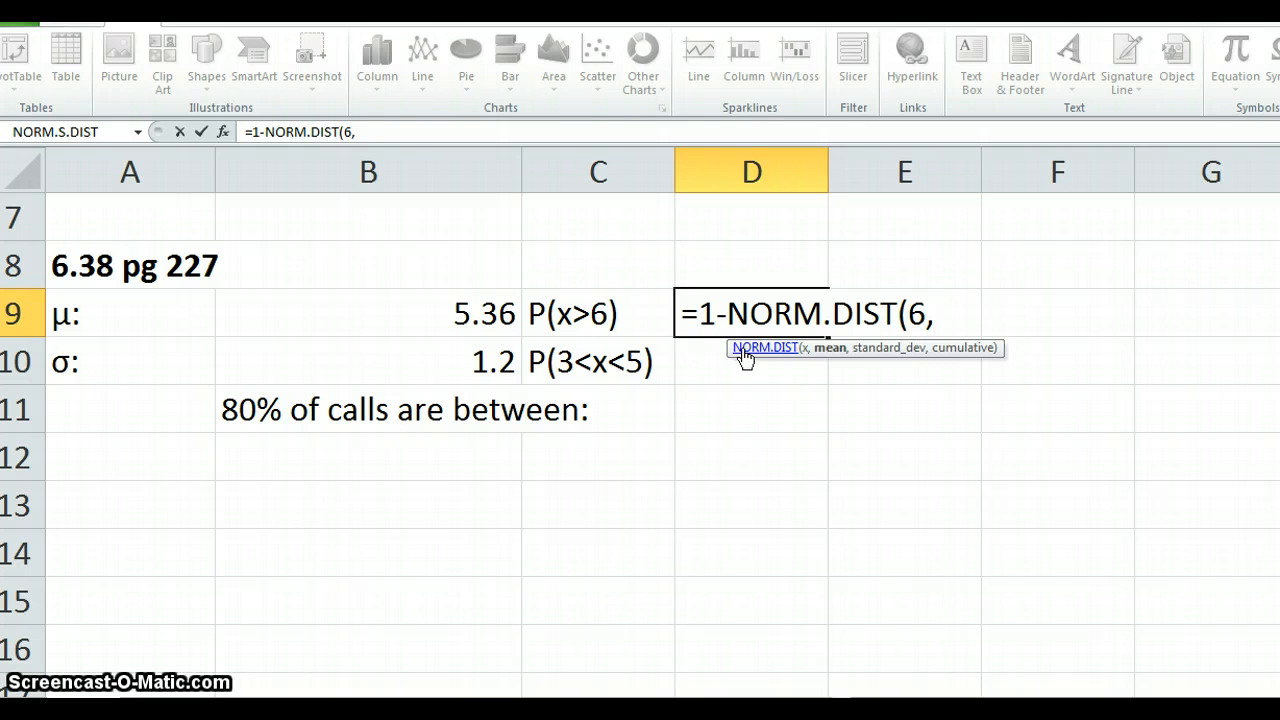
{"action": "left_click", "coordinate": [489, 327]}
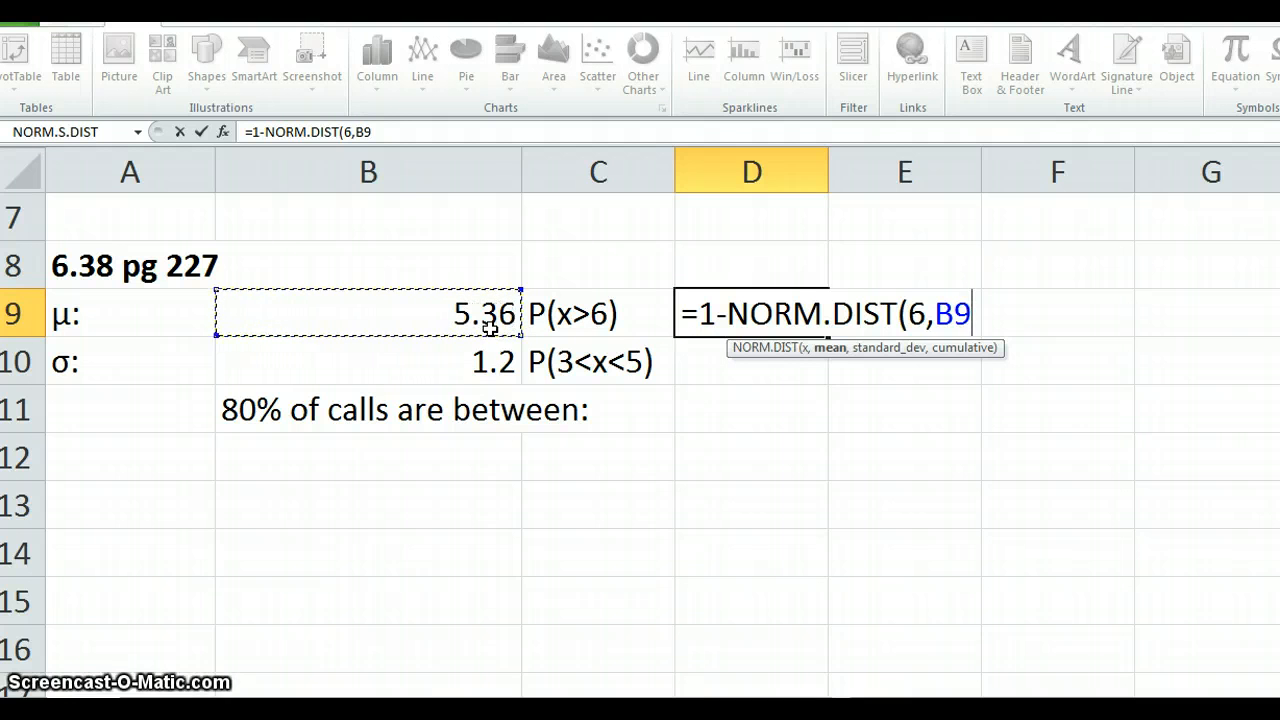
{"action": "type", "text": ","}
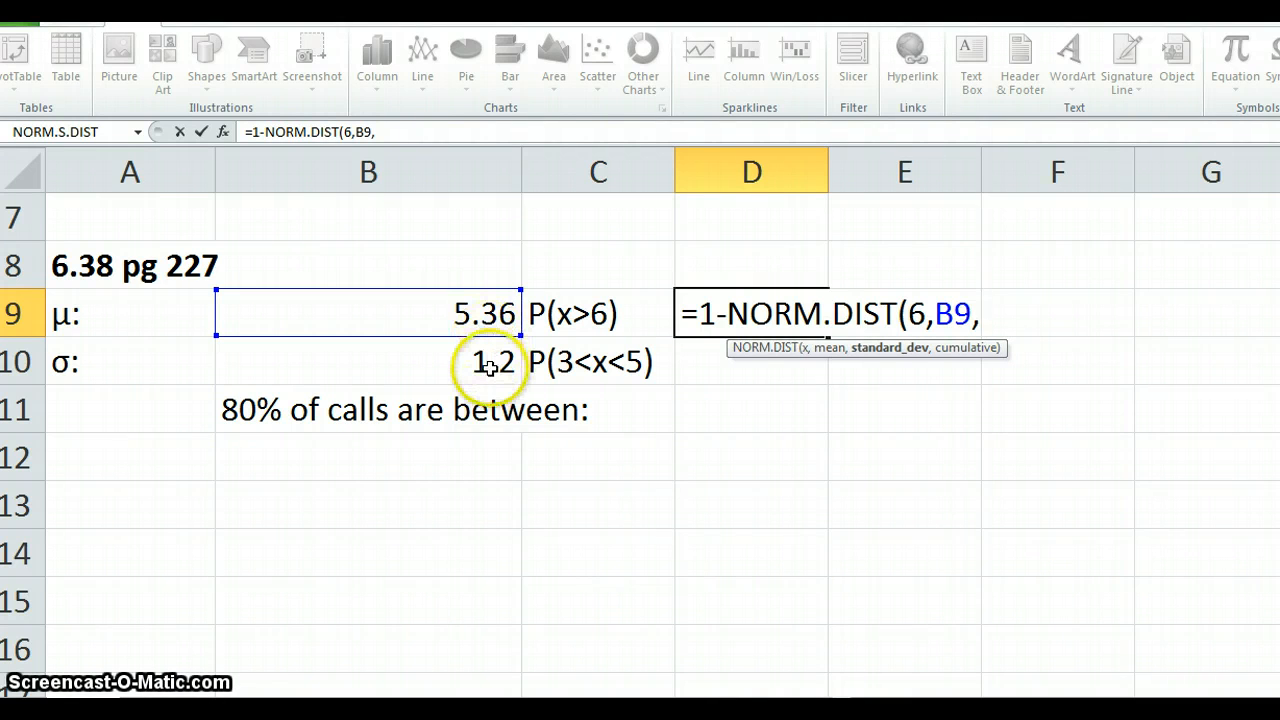
{"action": "left_click", "coordinate": [489, 366]}
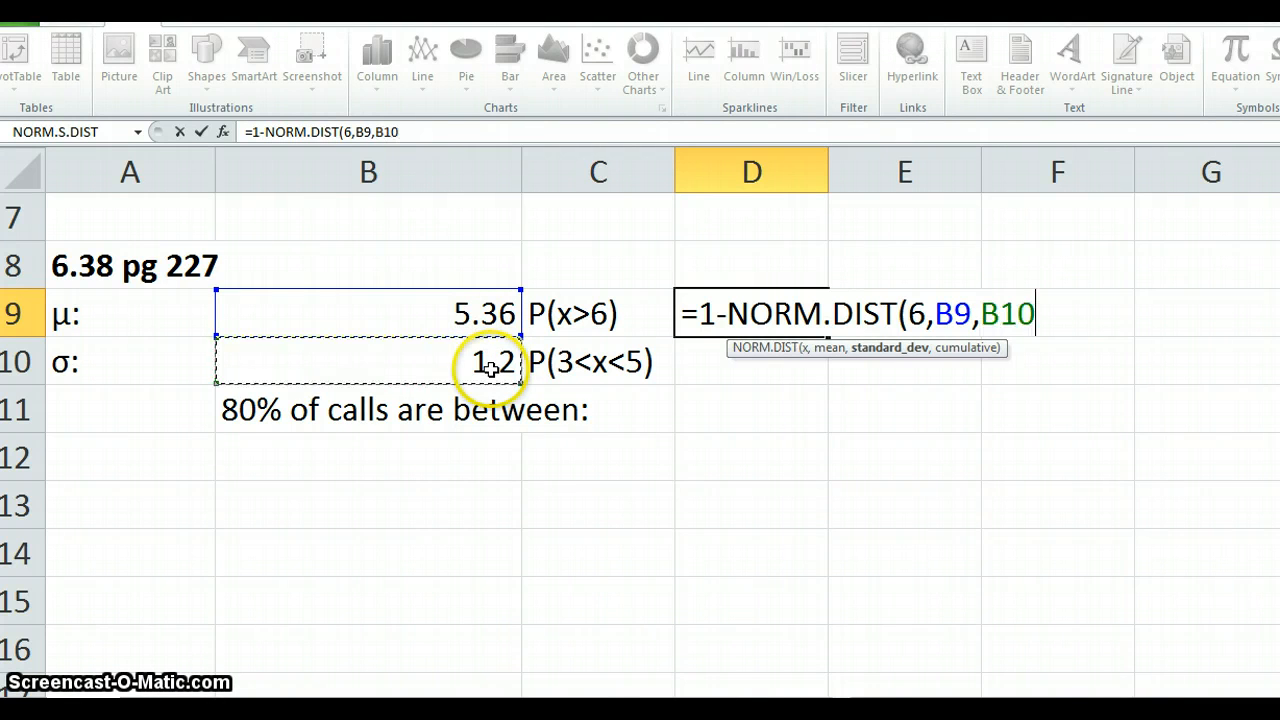
{"action": "type", "text": ",1"}
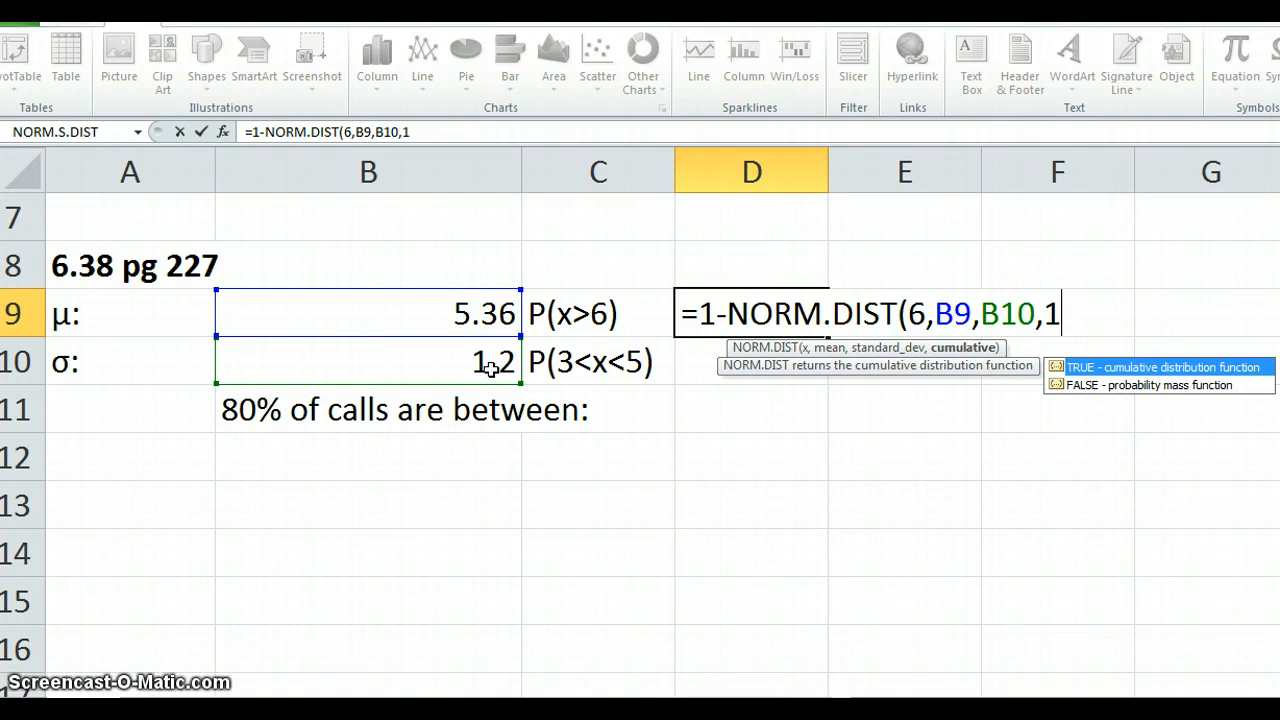
{"action": "type", "text": ")"}
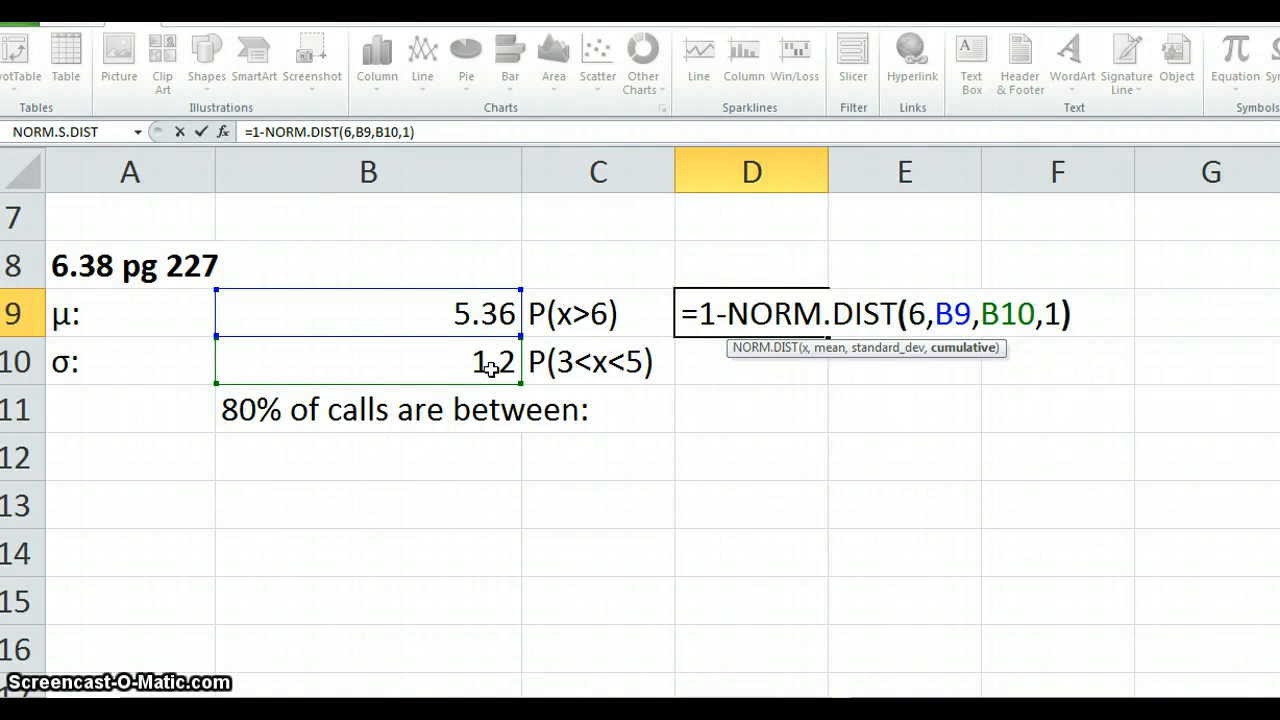
{"action": "key", "text": "Return"}
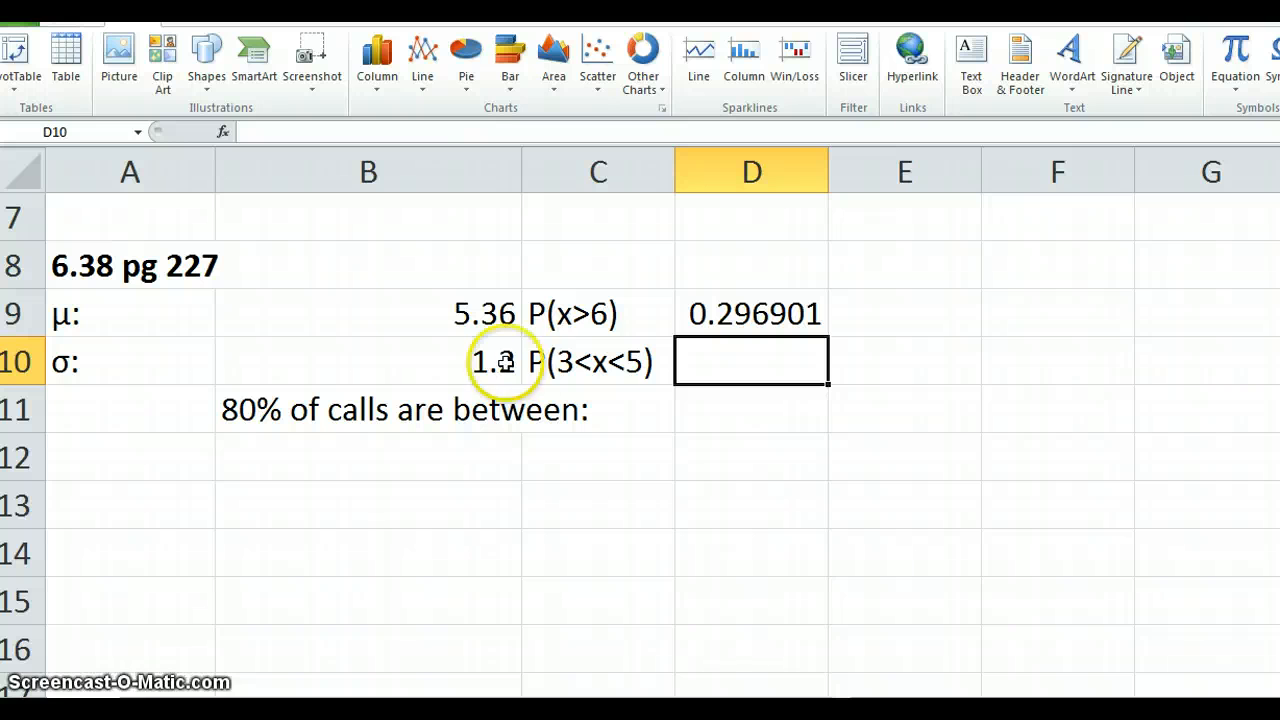
- Begin the P(3<x<5) formula in D10 with the cumulative probability up to 5, =NORM.DIST(5,B9,B10,1)
{"action": "left_click", "coordinate": [705, 364]}
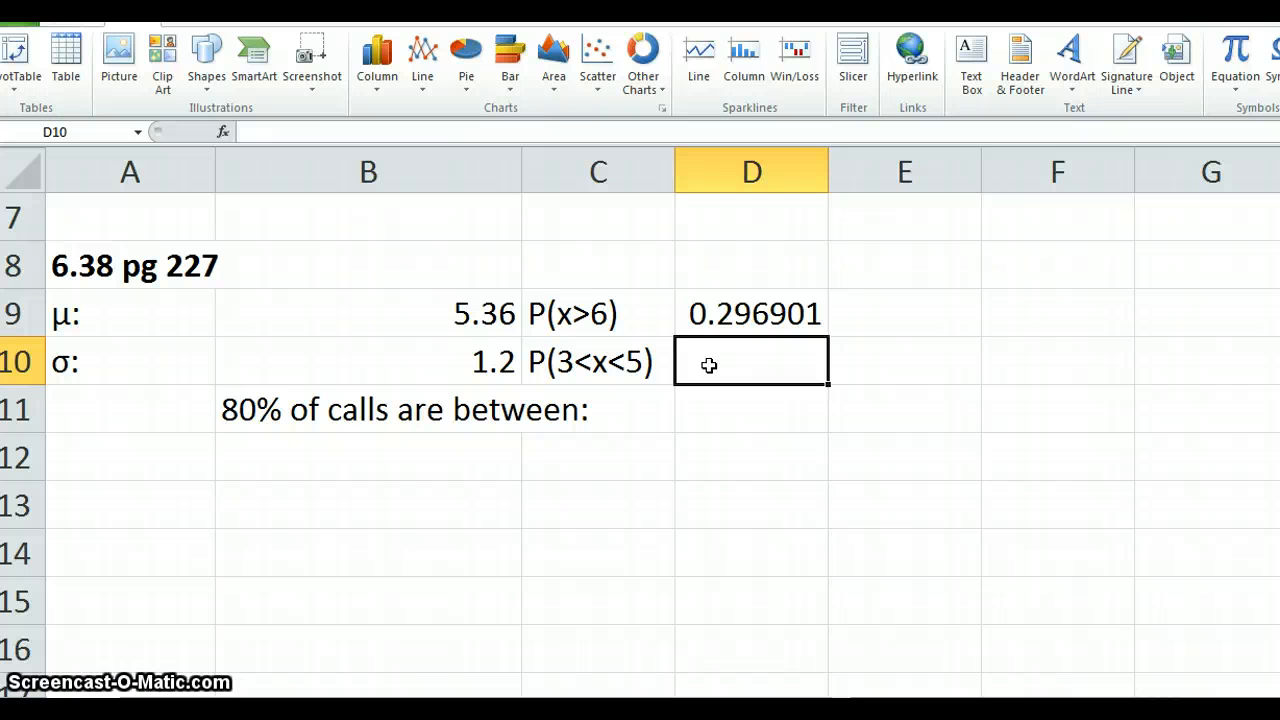
{"action": "type", "text": "="}
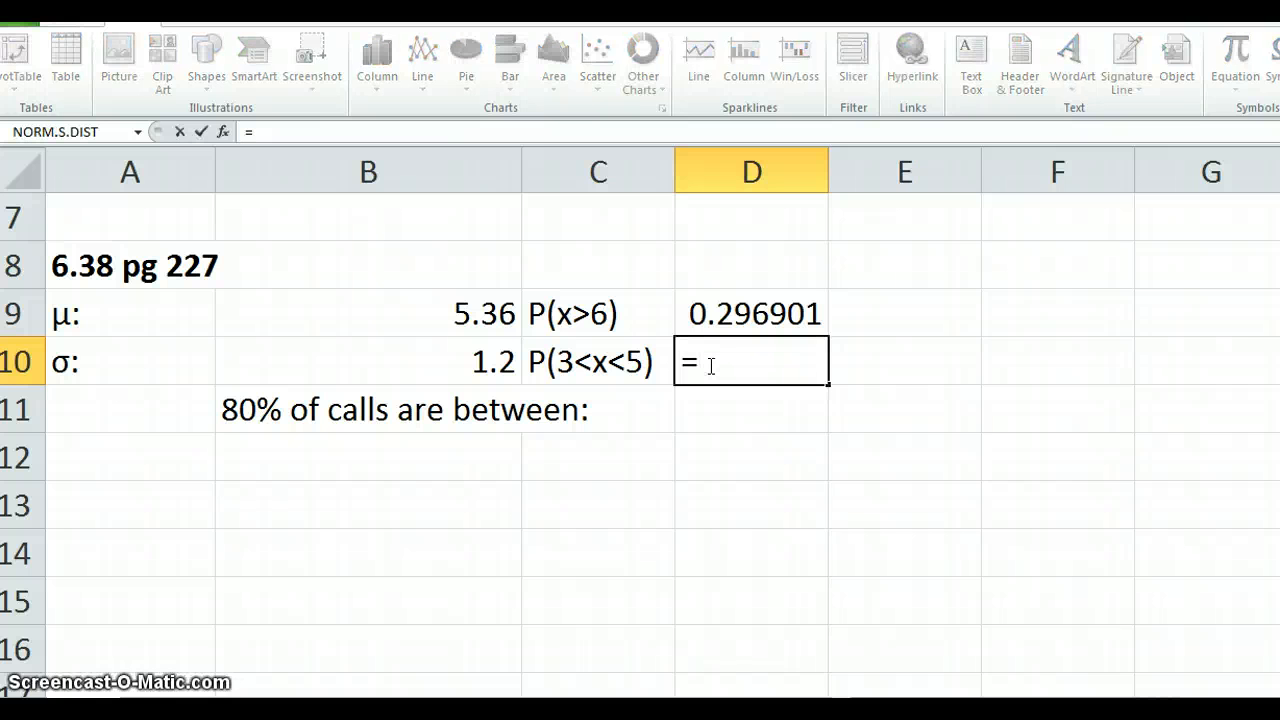
{"action": "type", "text": "NORM"}
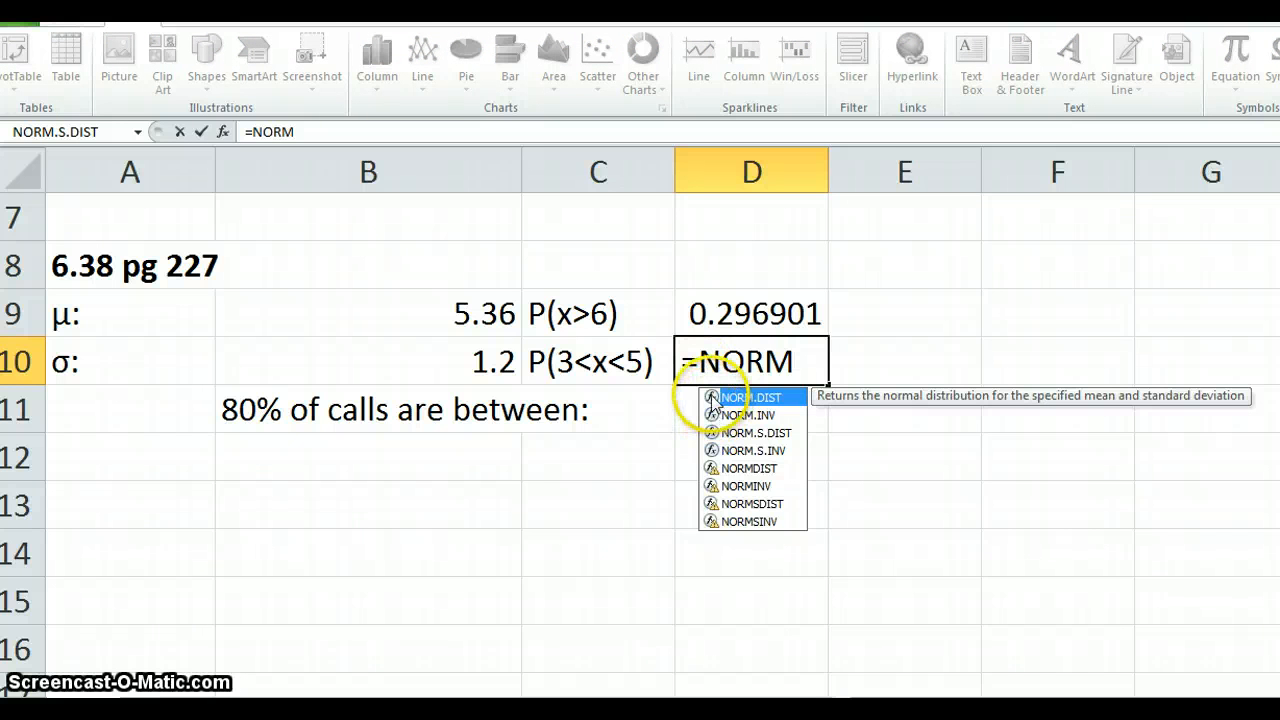
{"action": "double_click", "coordinate": [712, 398]}
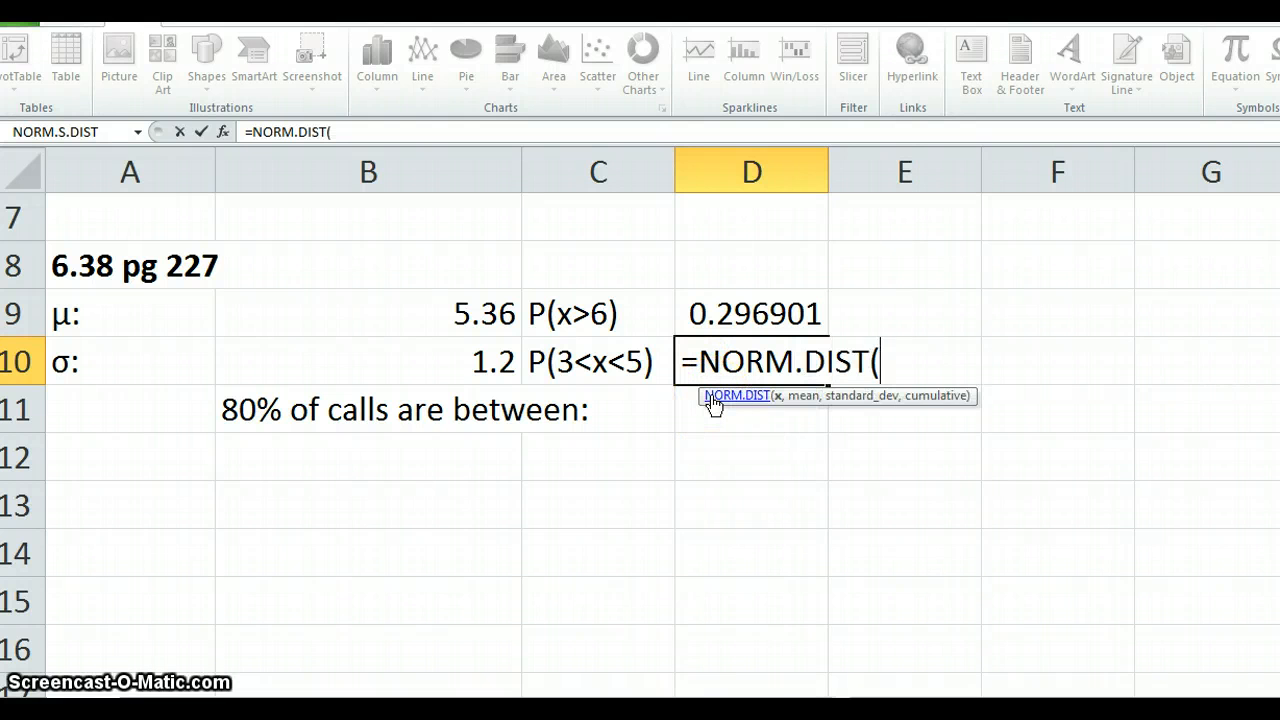
{"action": "type", "text": "5"}
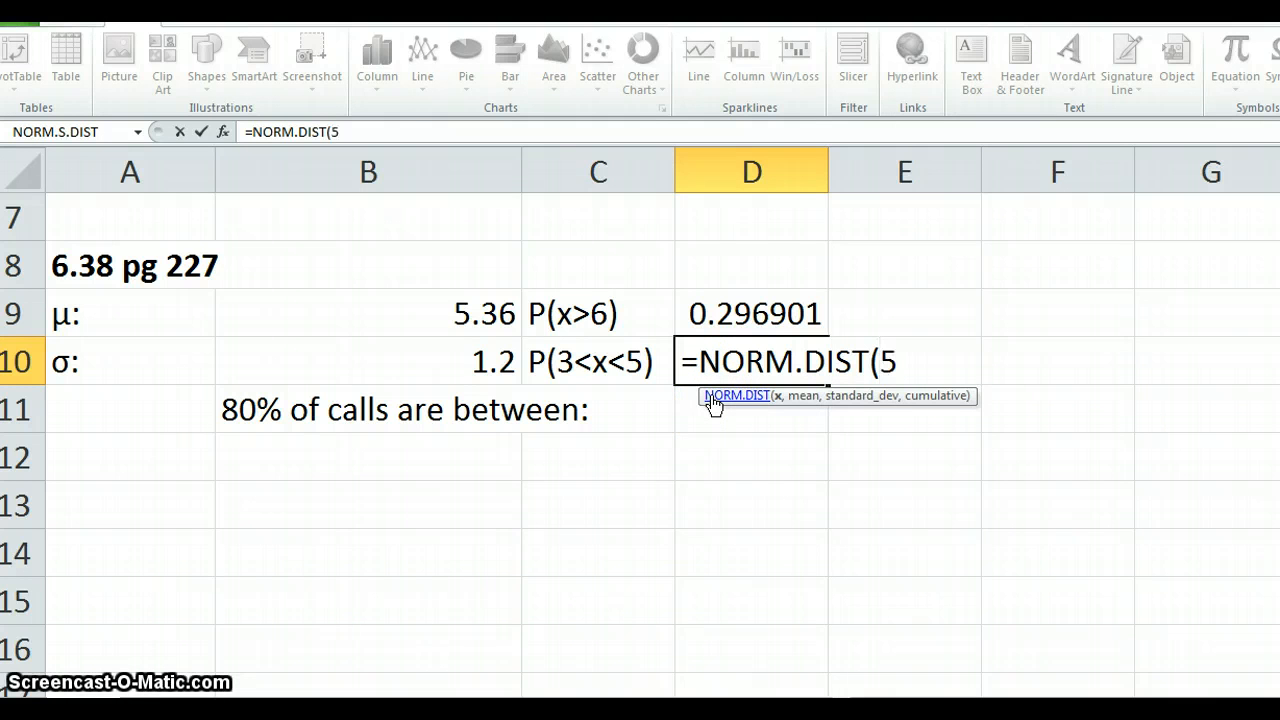
{"action": "type", "text": ","}
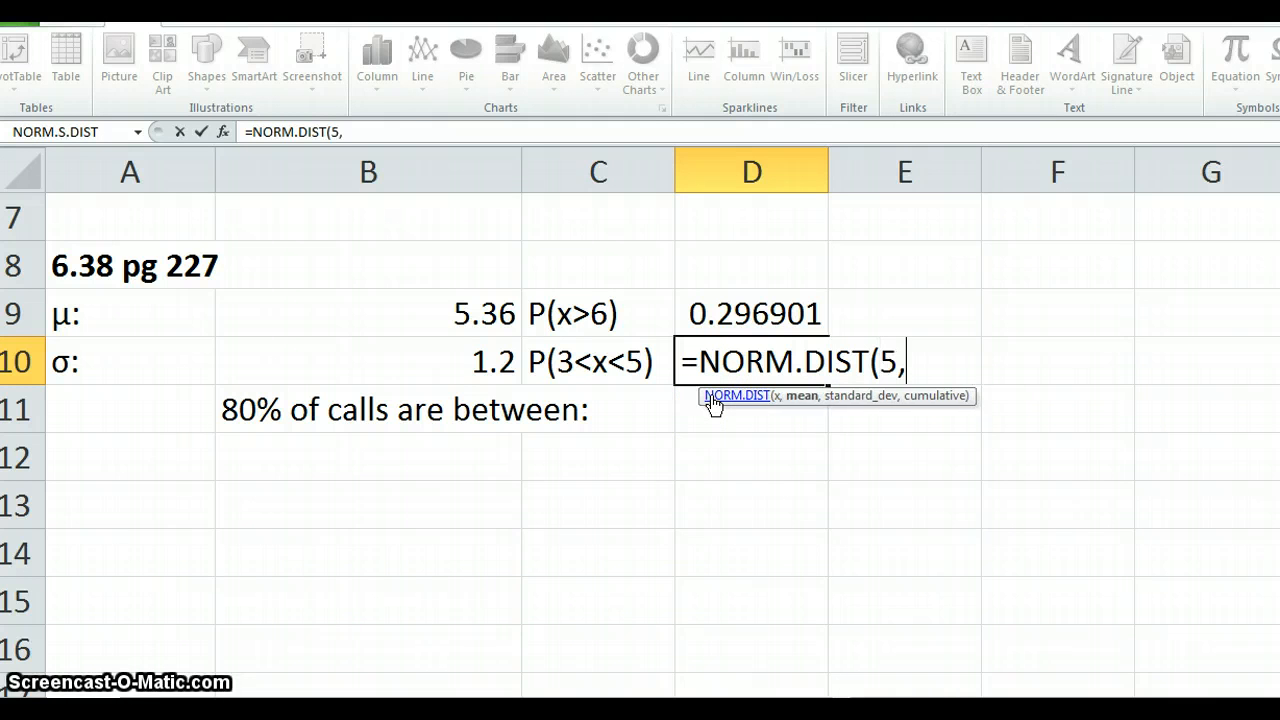
{"action": "left_click", "coordinate": [493, 321]}
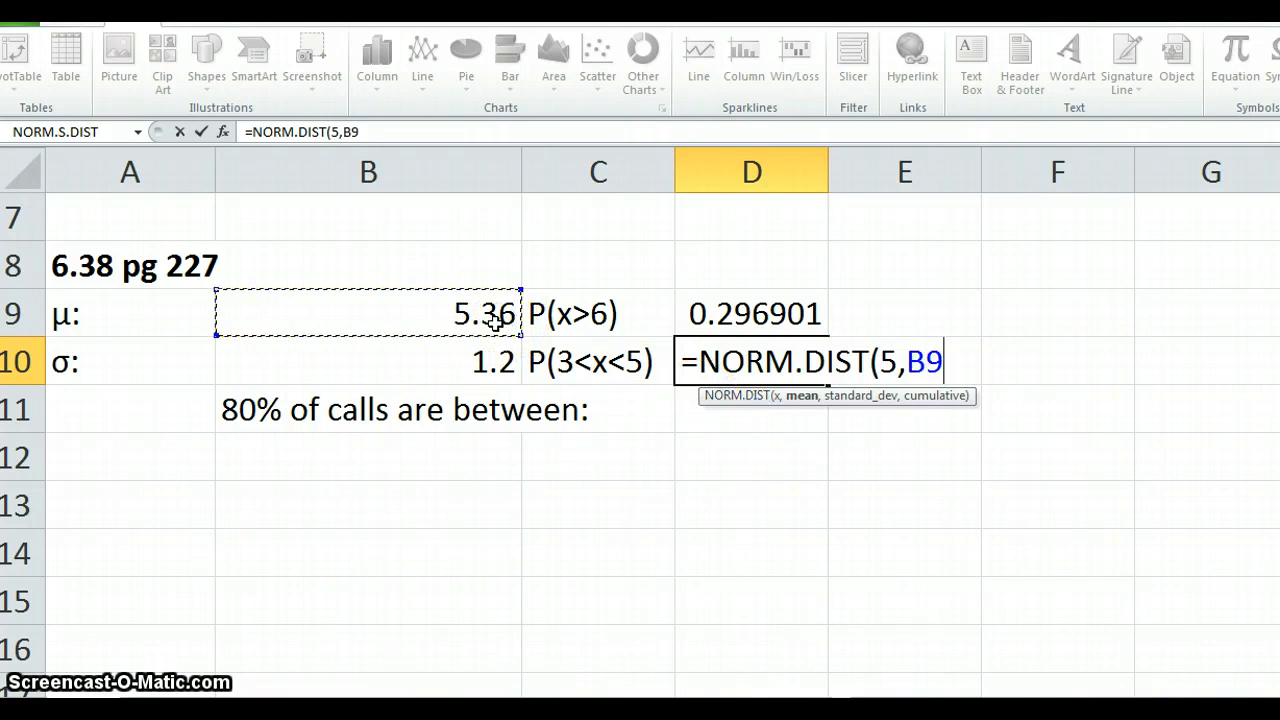
{"action": "type", "text": ","}
{"action": "left_click", "coordinate": [488, 366]}
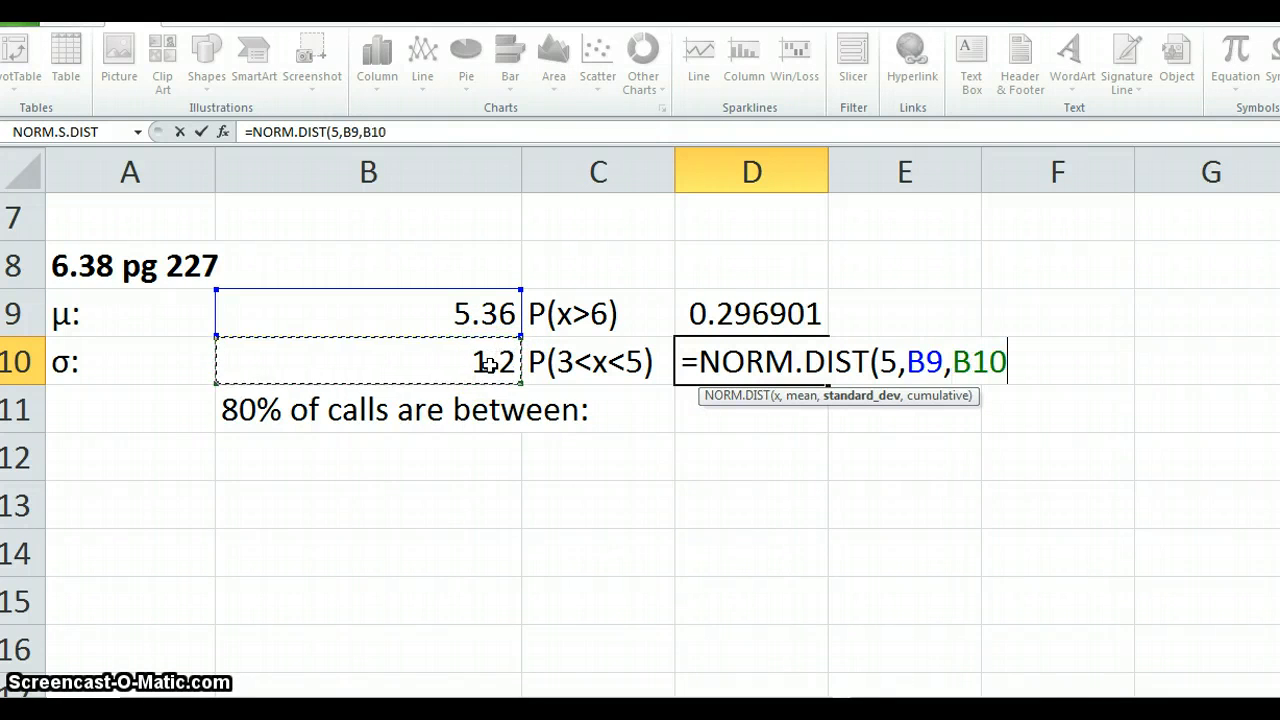
{"action": "type", "text": ",1"}
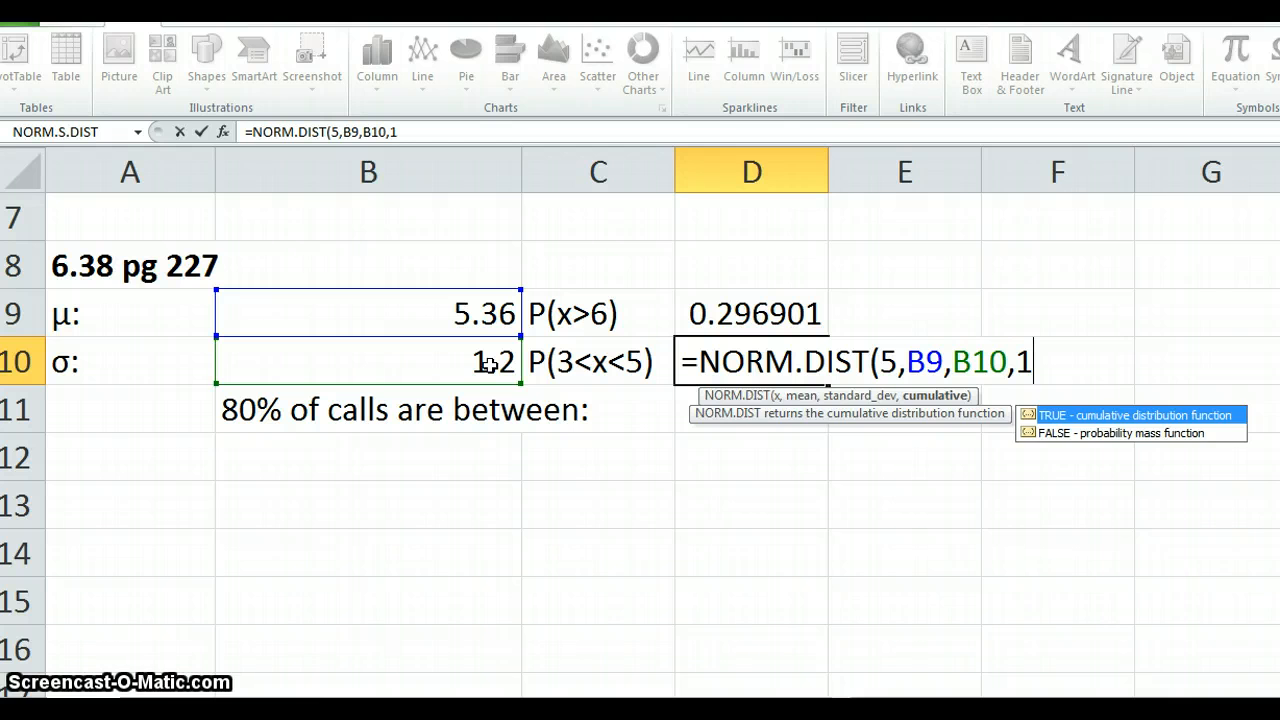
{"action": "type", "text": ")"}
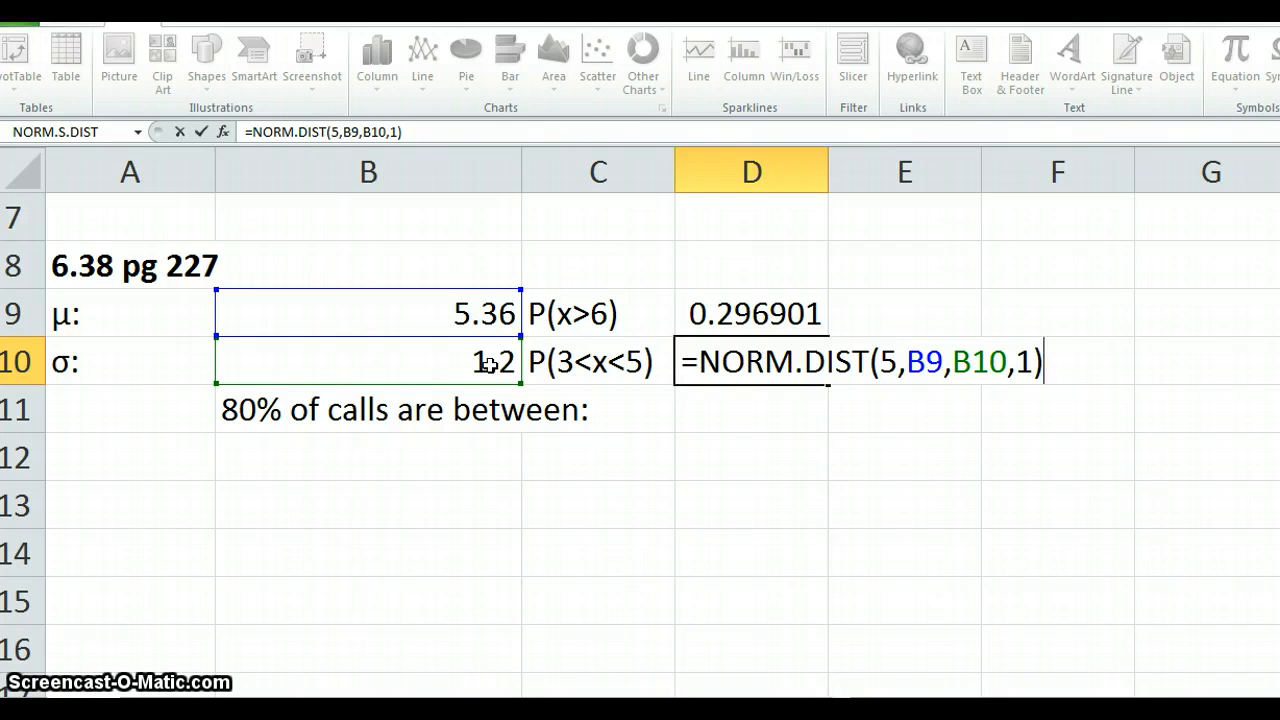
- Complete the D10 formula by subtracting the cumulative probability up to 3, -NORM.DIST(3,B9,B10,1)
{"action": "type", "text": "-NORM"}
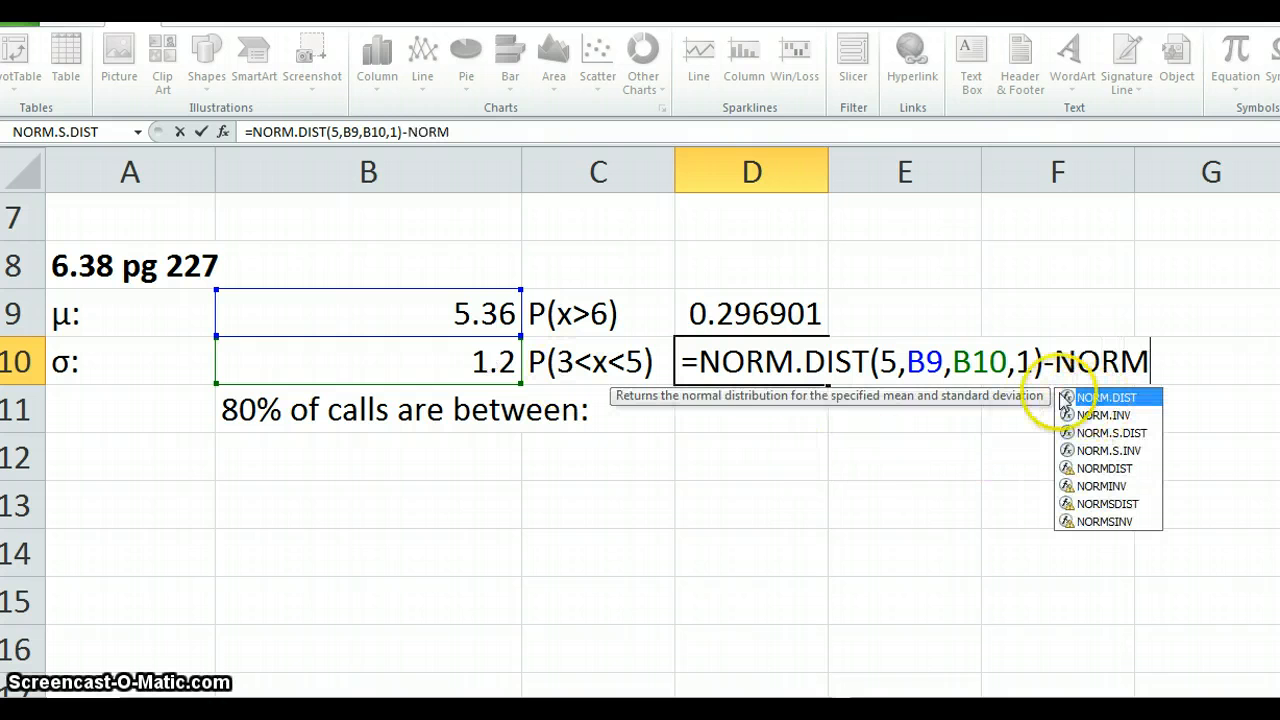
{"action": "double_click", "coordinate": [1068, 399]}
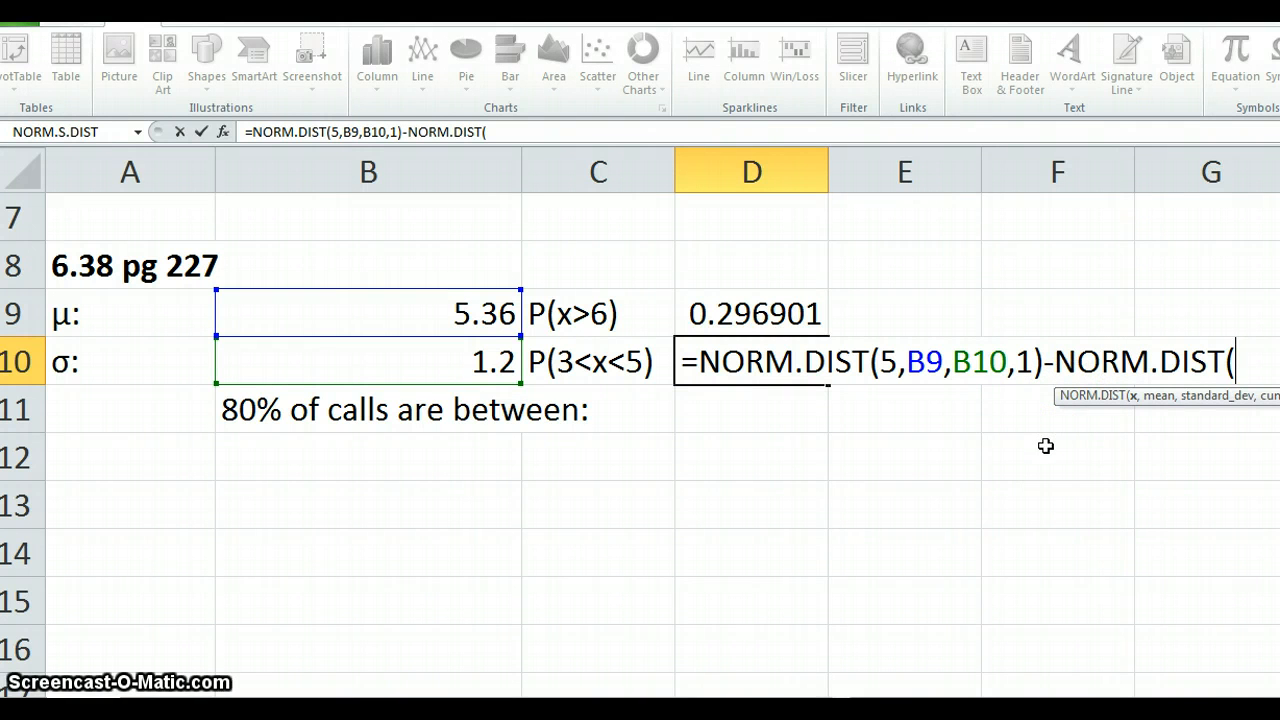
{"action": "type", "text": "3,"}
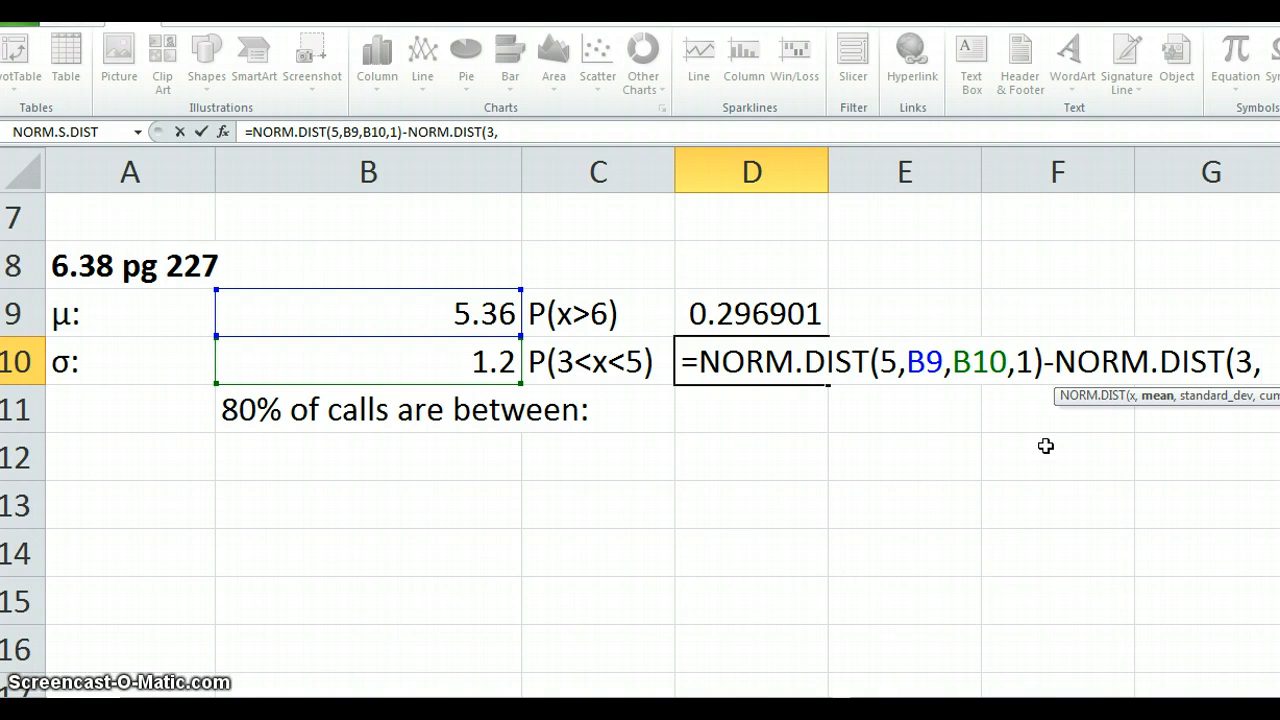
{"action": "left_click", "coordinate": [453, 320]}
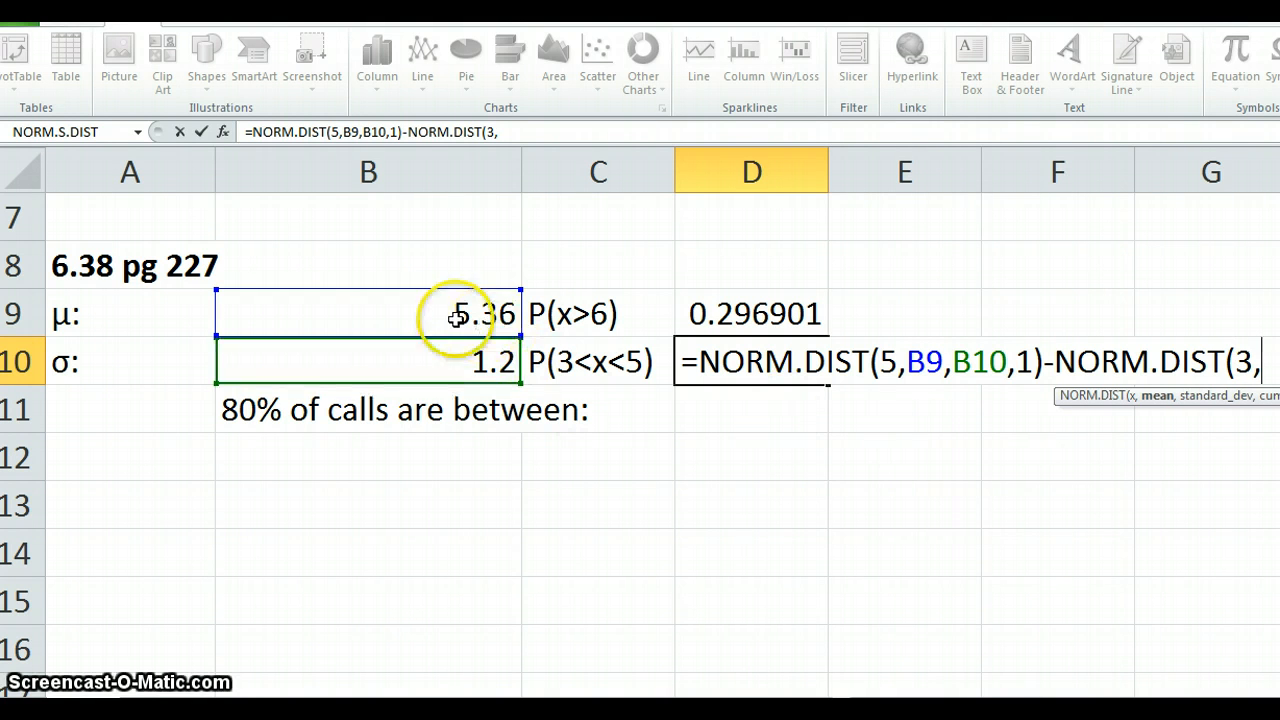
{"action": "left_click", "coordinate": [464, 372]}
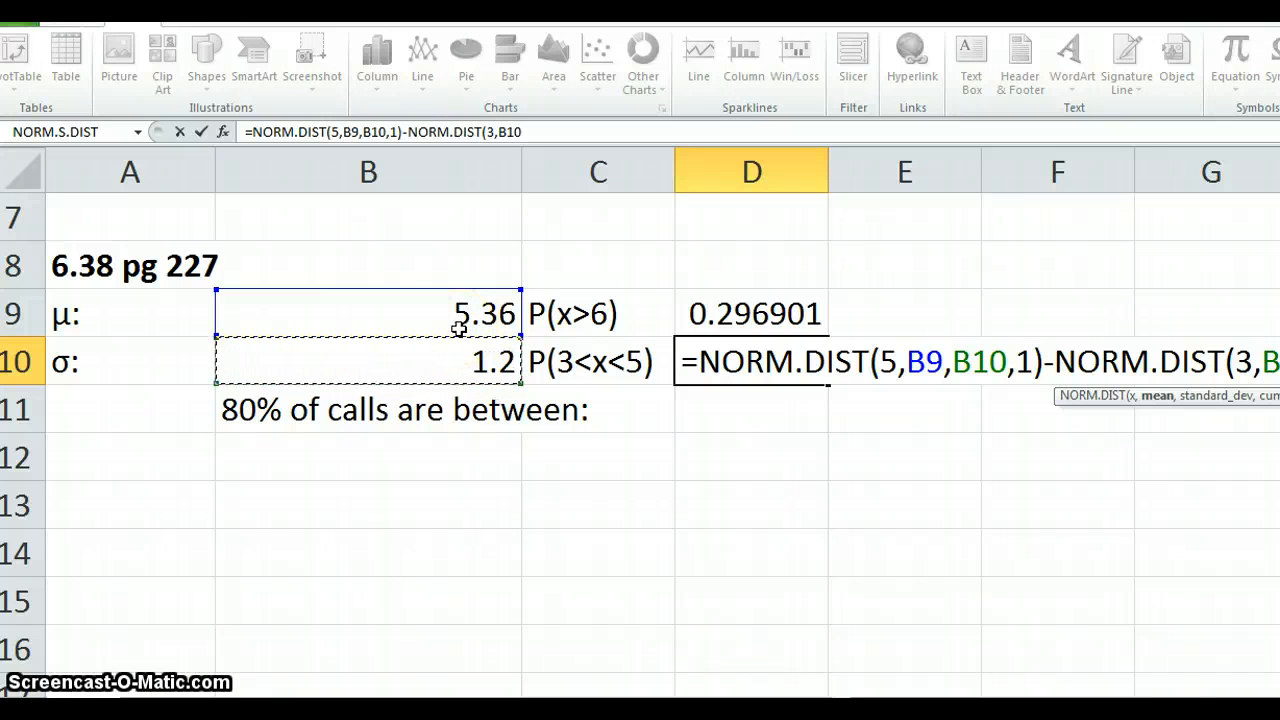
{"action": "key", "text": "BackSpace"}
{"action": "key", "text": "BackSpace"}
{"action": "key", "text": "BackSpace"}
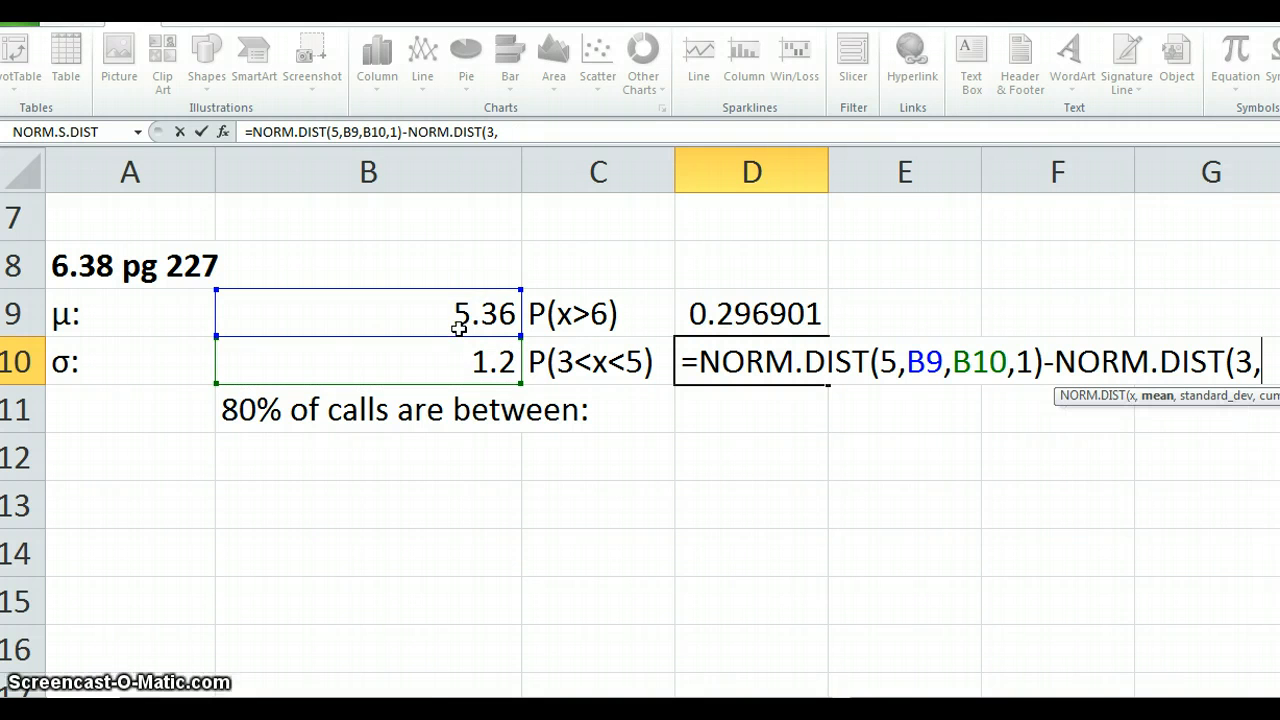
{"action": "left_click", "coordinate": [465, 321]}
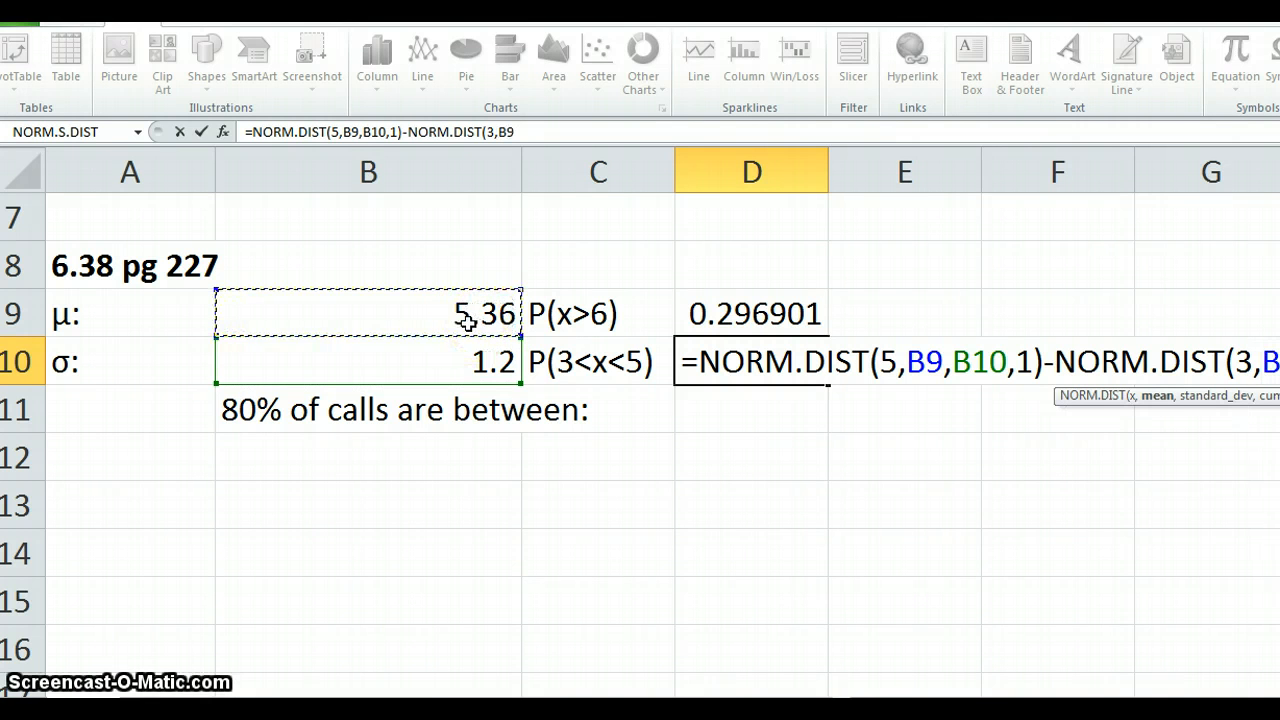
{"action": "type", "text": ","}
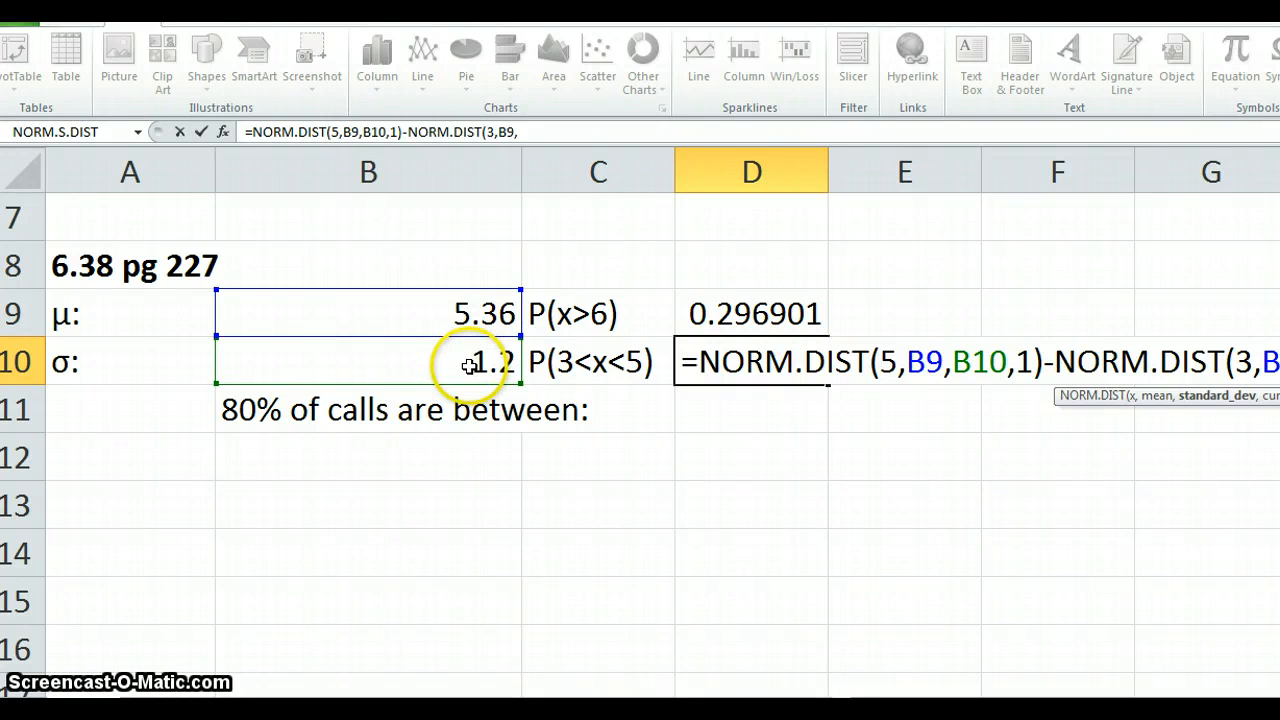
{"action": "left_click", "coordinate": [468, 366]}
{"action": "type", "text": ","}
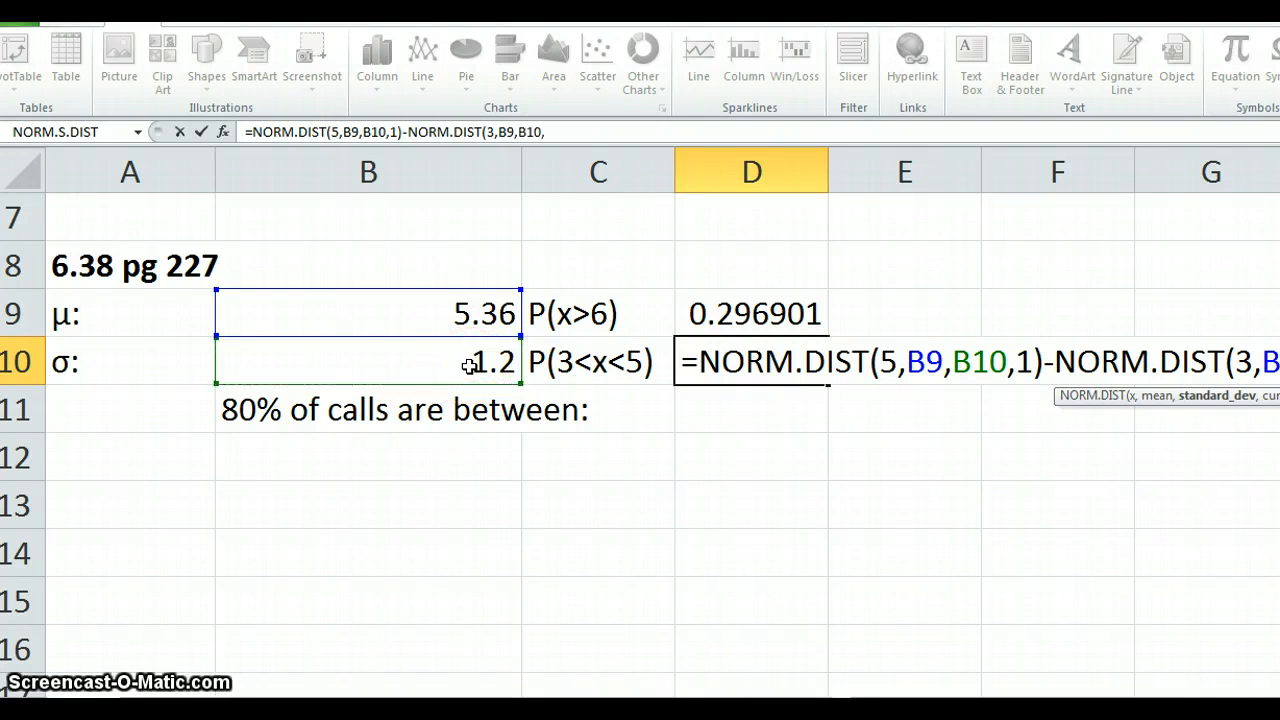
{"action": "type", "text": "1)"}
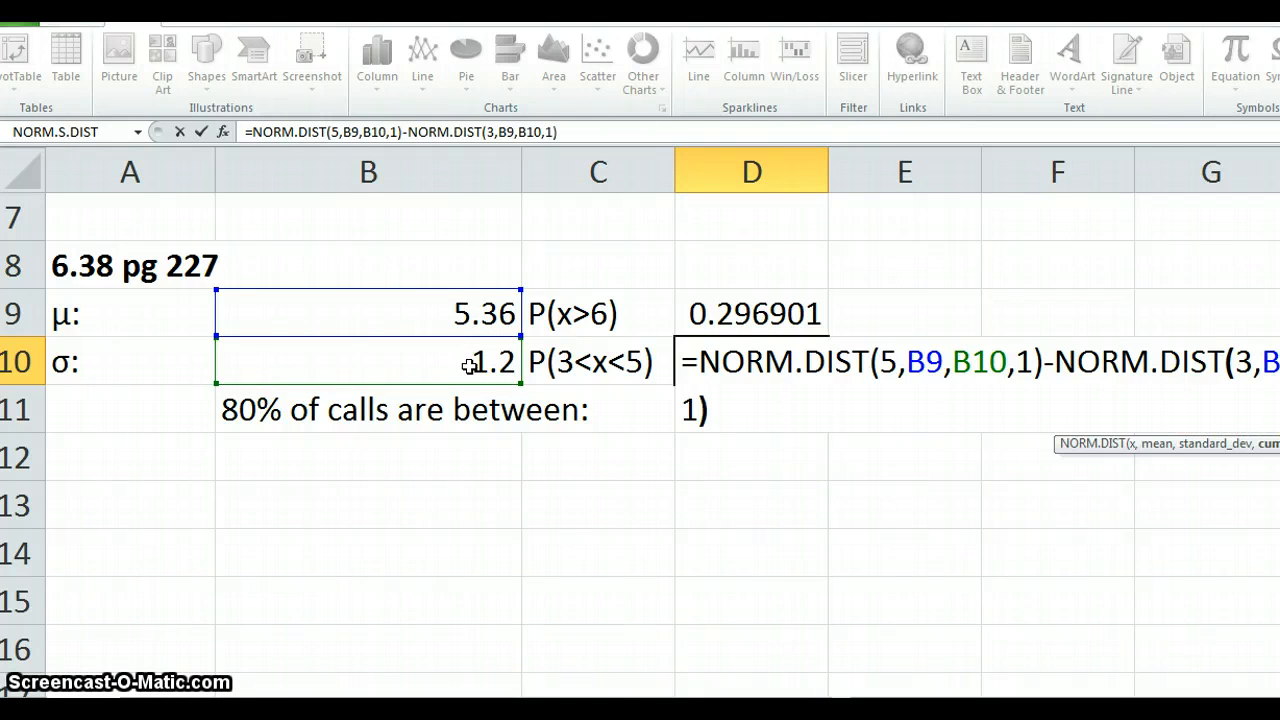
{"action": "key", "text": "Return"}
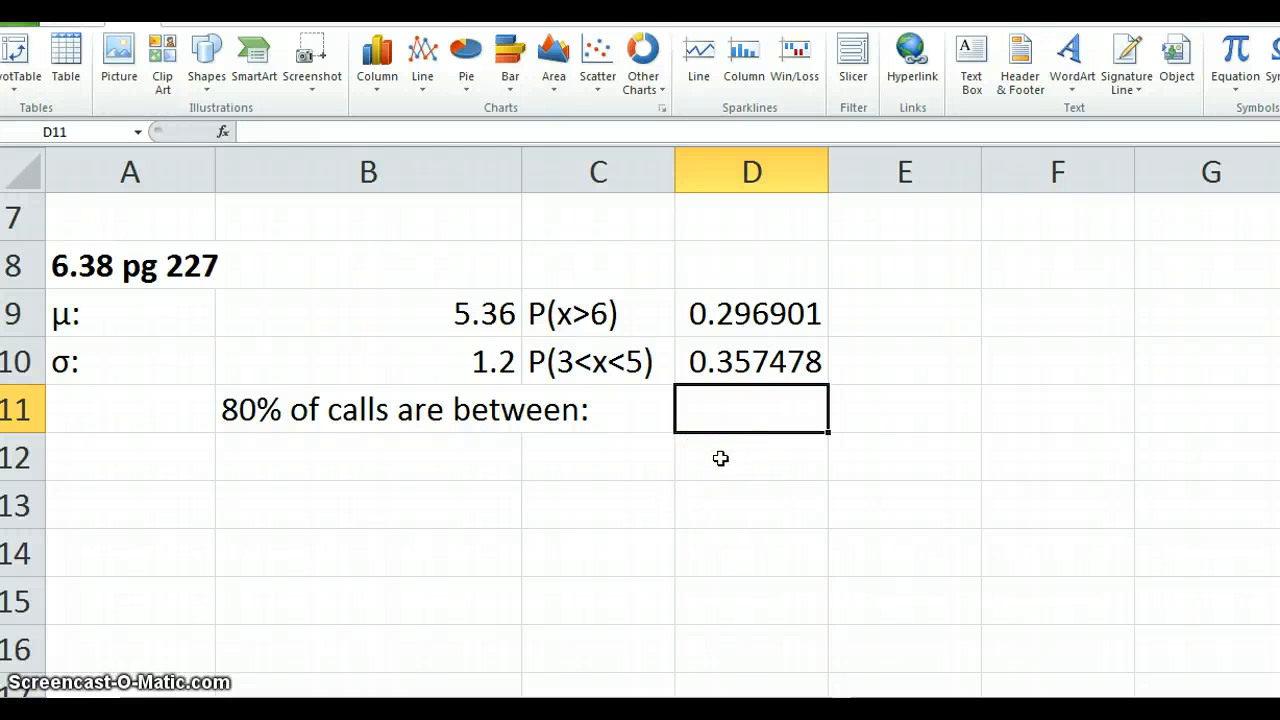
- Calculate the lower bound of the middle 80% of calls in D11 with the formula =NORM.INV(.1,B9,B10)
{"action": "type", "text": "=NORM"}
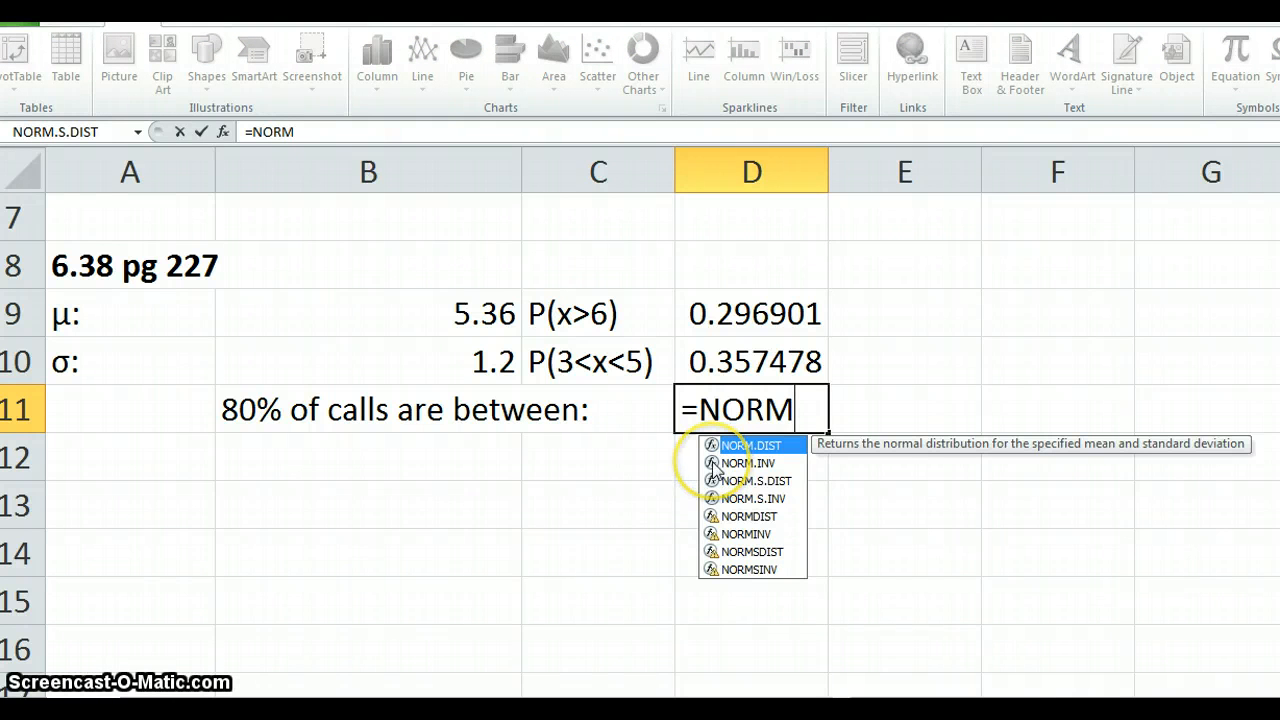
{"action": "left_click", "coordinate": [714, 464]}
{"action": "double_click", "coordinate": [714, 464]}
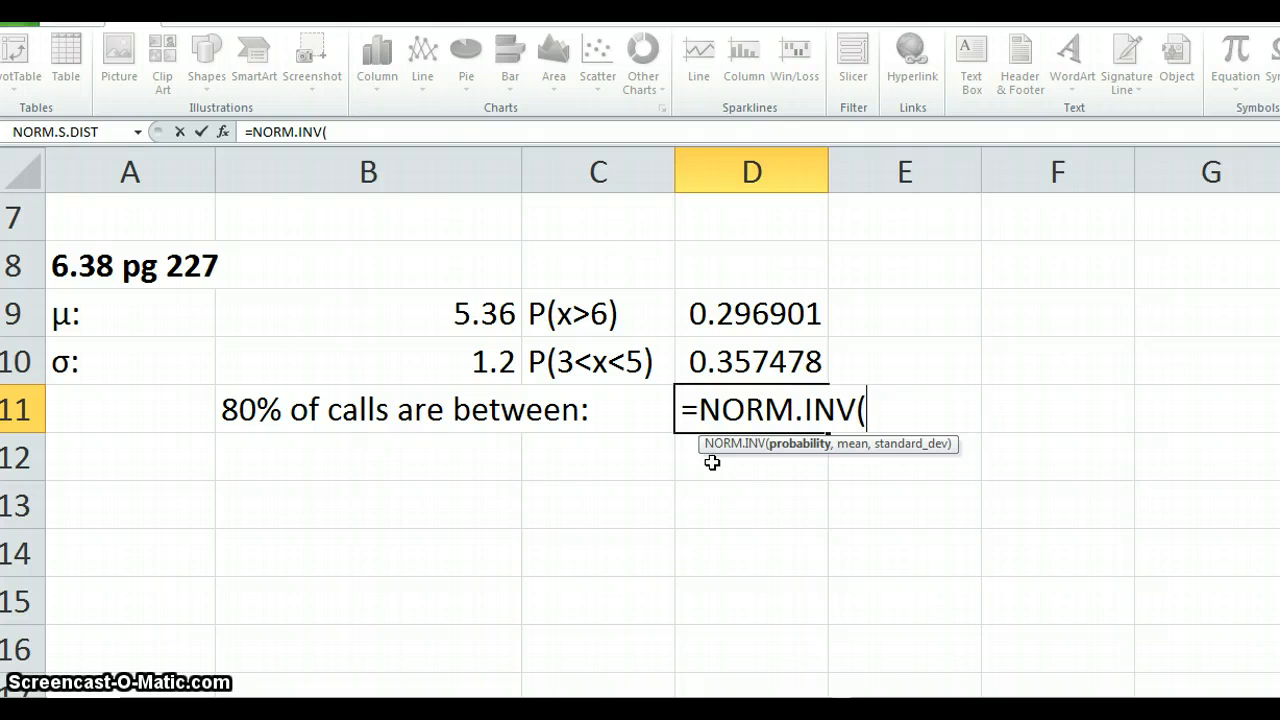
{"action": "type", "text": ".1"}
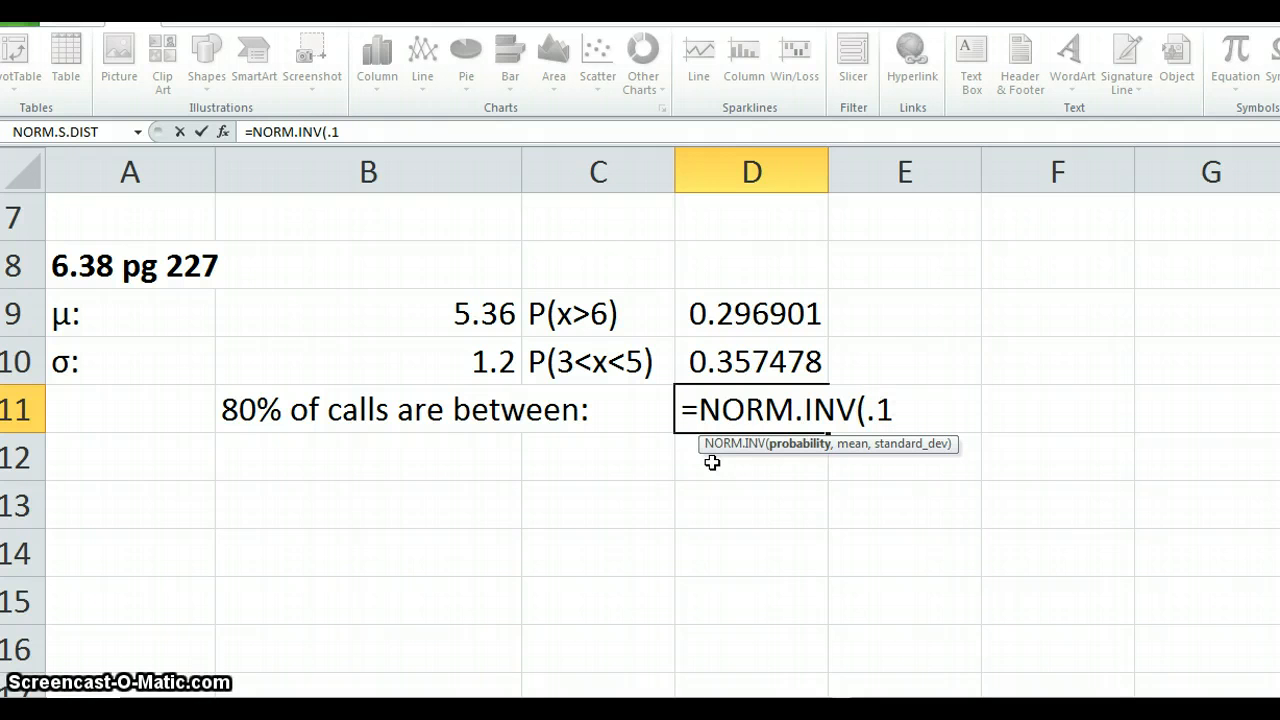
{"action": "type", "text": ","}
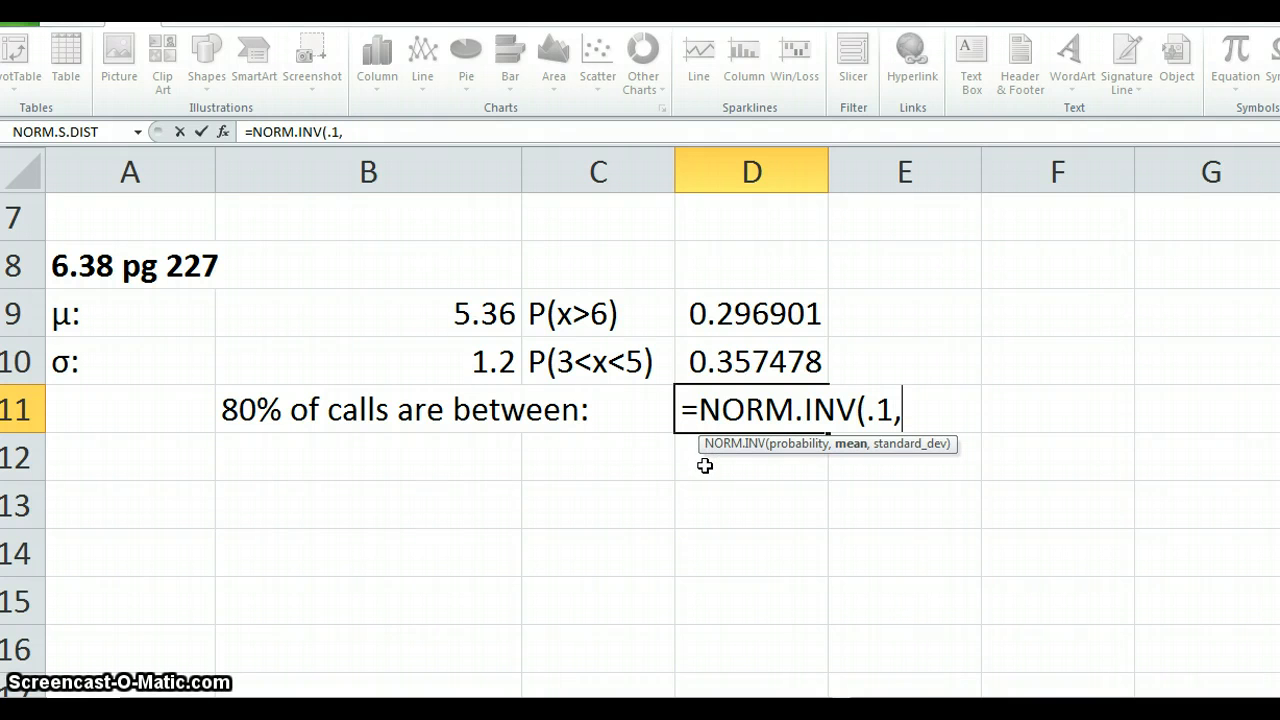
{"action": "left_click", "coordinate": [450, 317]}
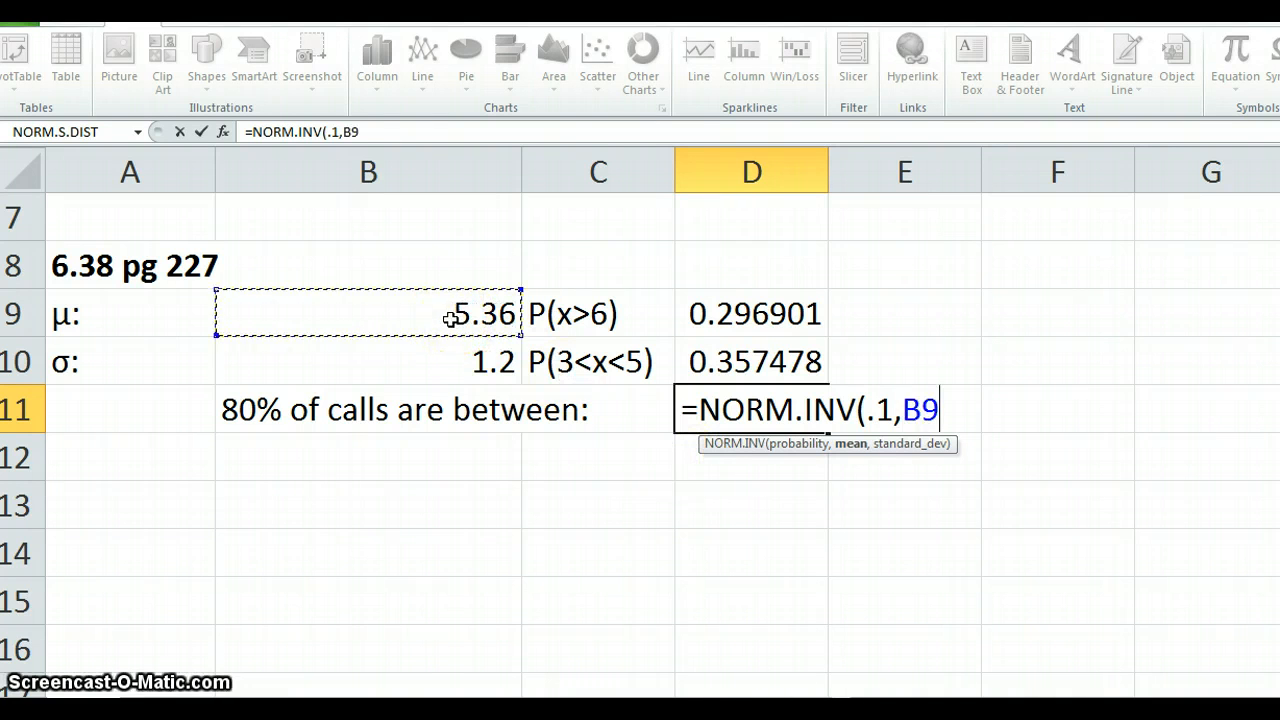
{"action": "type", "text": ","}
{"action": "left_click", "coordinate": [451, 366]}
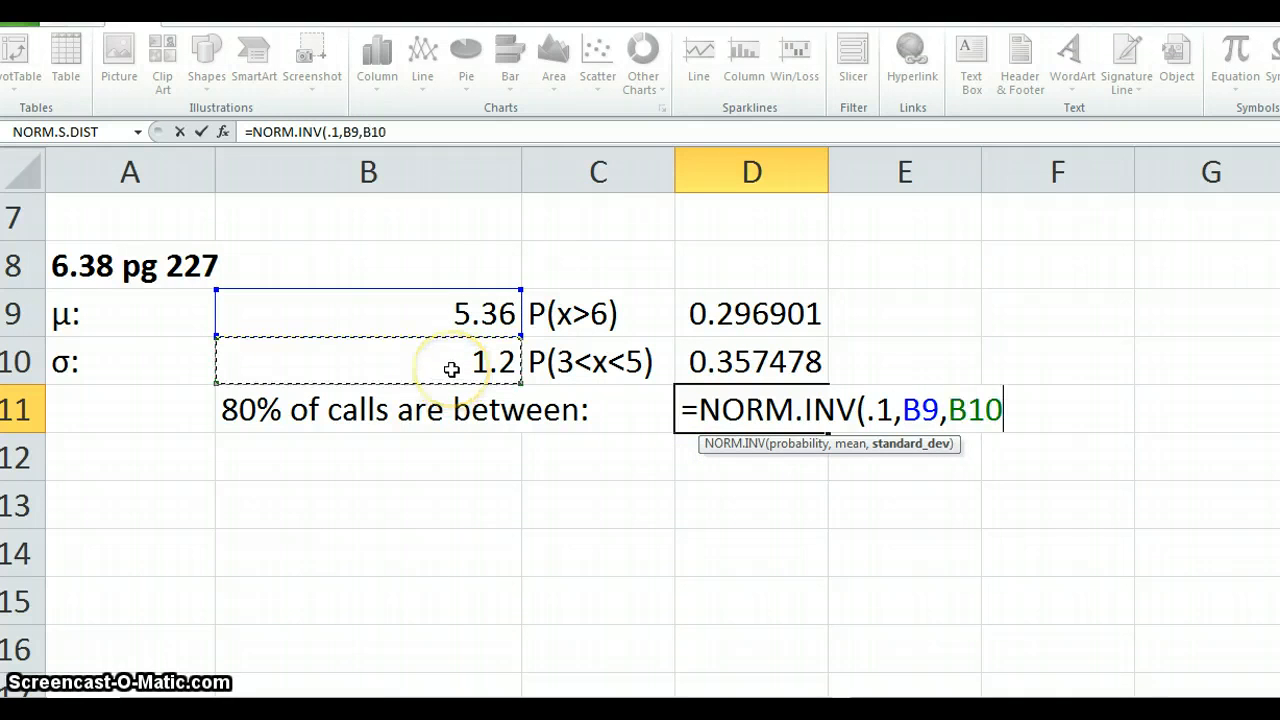
{"action": "type", "text": ")"}
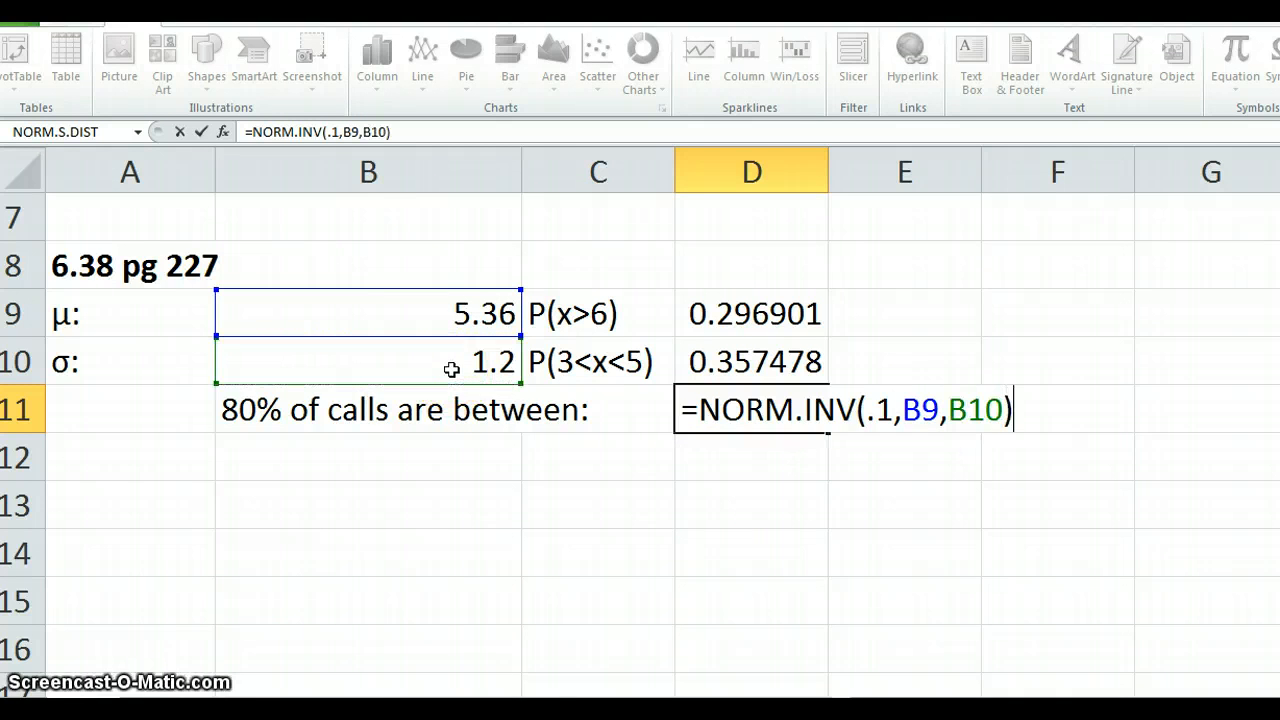
{"action": "key", "text": "Return"}
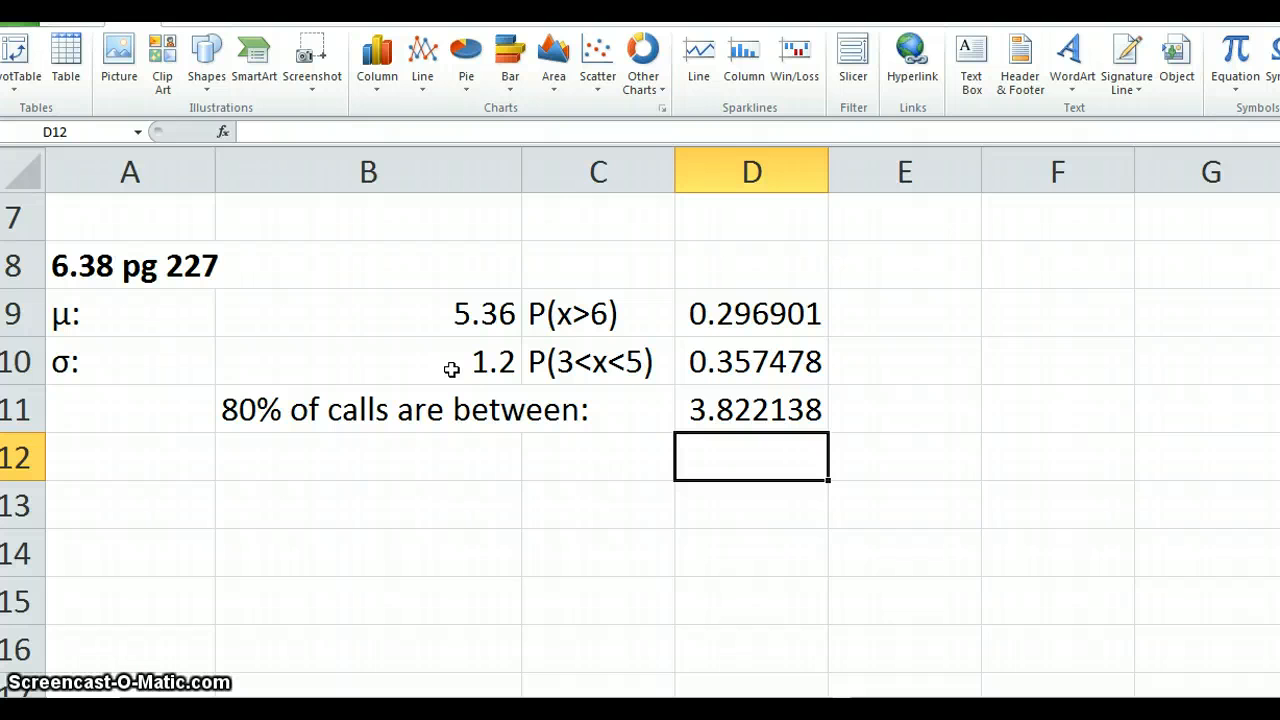
- Calculate the upper bound of the middle 80% of calls in D12 with =NORM.INV(.9,B9,B10), and review both bound cells
{"action": "type", "text": "="}
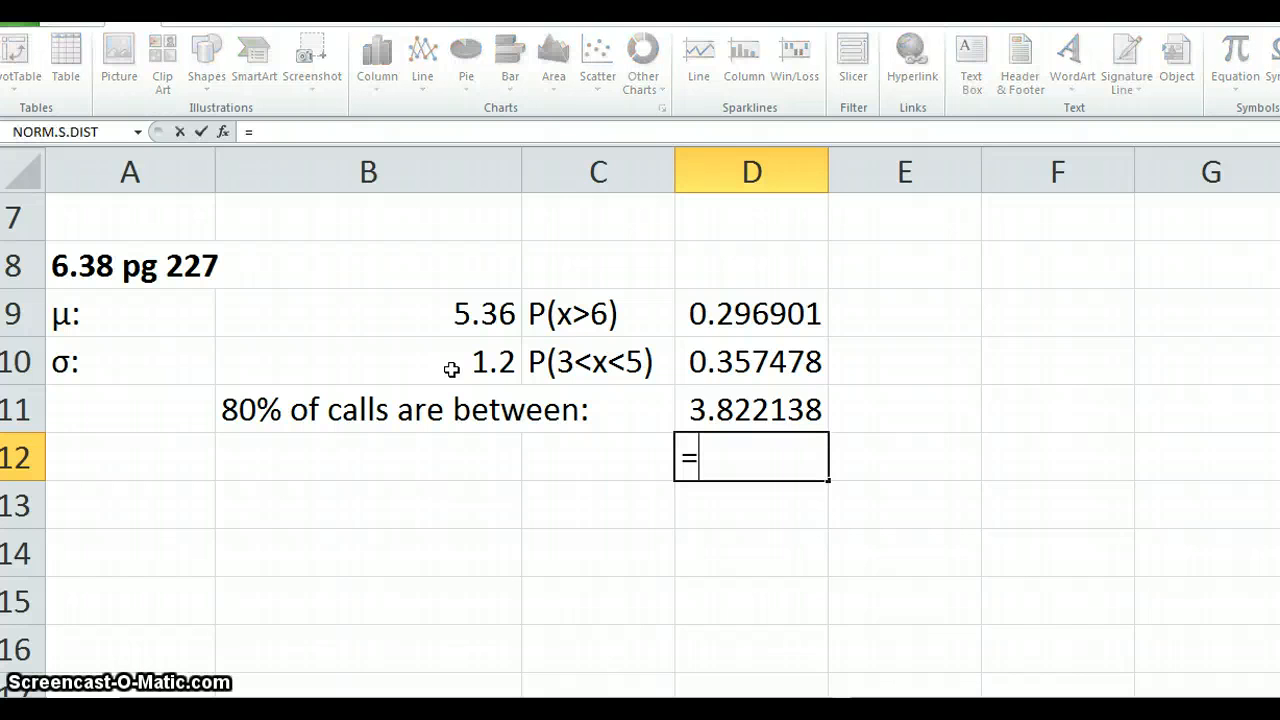
{"action": "type", "text": "NORM"}
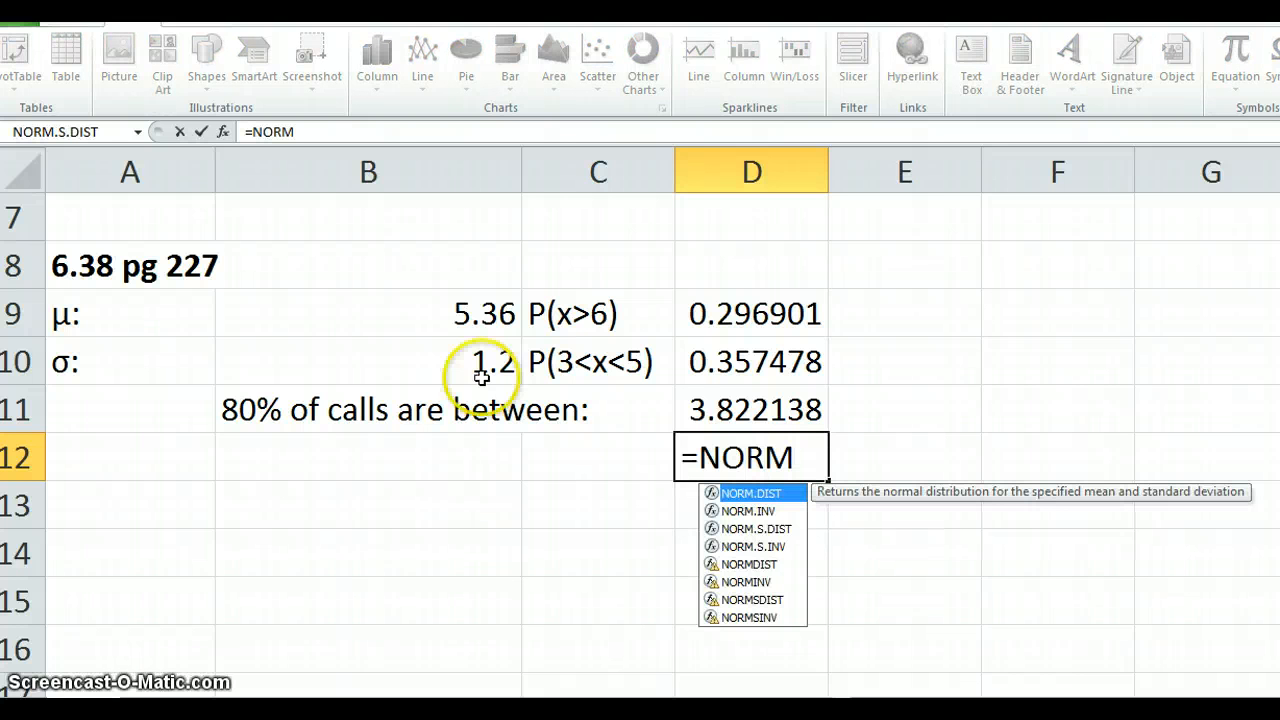
{"action": "left_click", "coordinate": [713, 512]}
{"action": "double_click", "coordinate": [713, 512]}
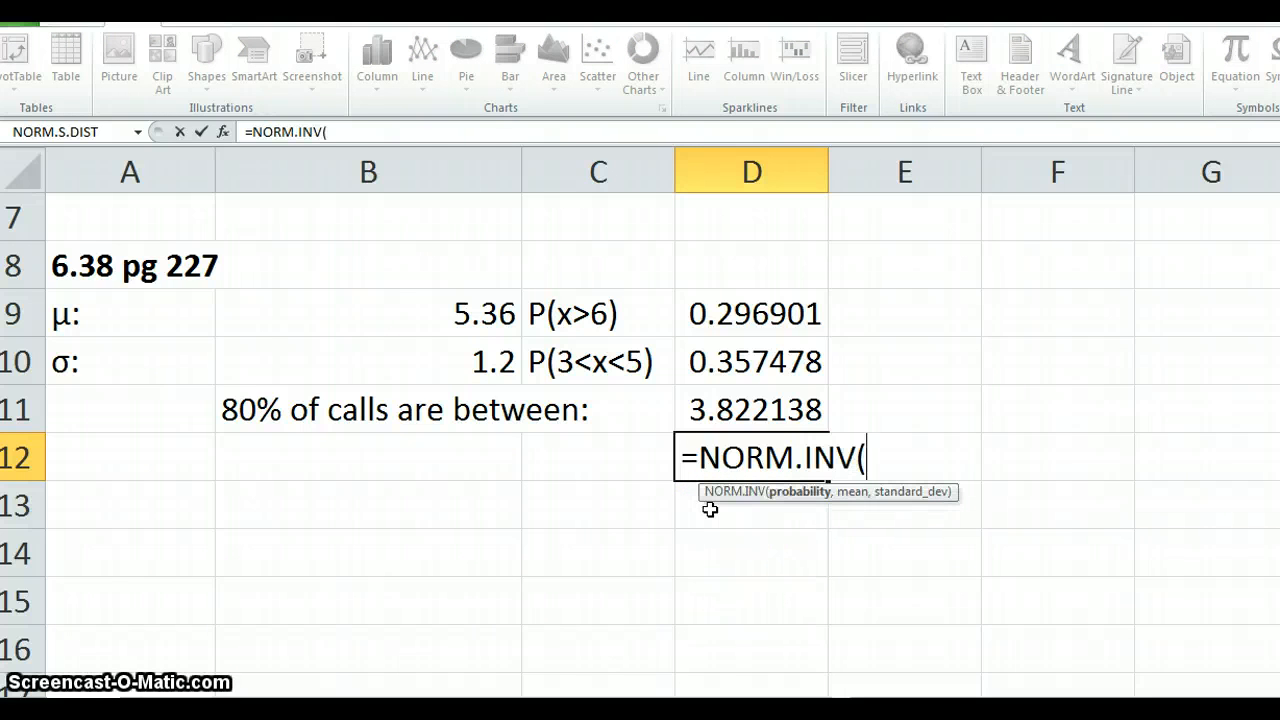
{"action": "type", "text": ".9"}
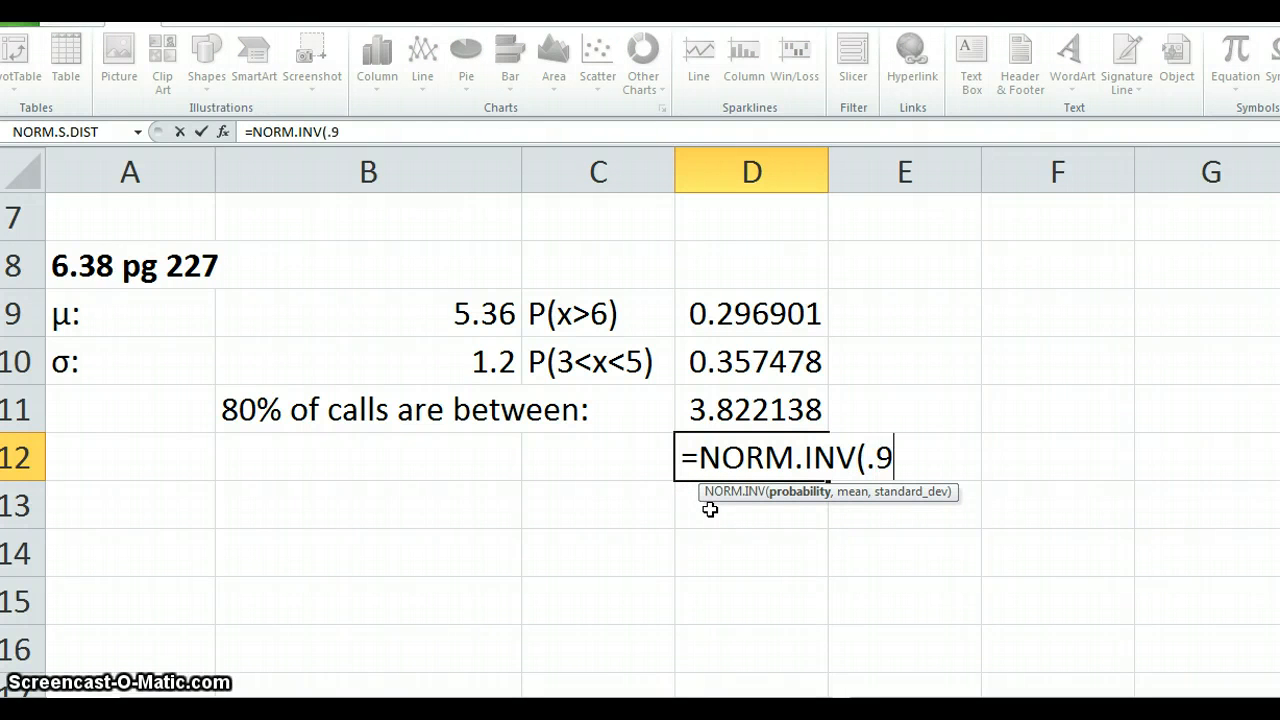
{"action": "type", "text": ","}
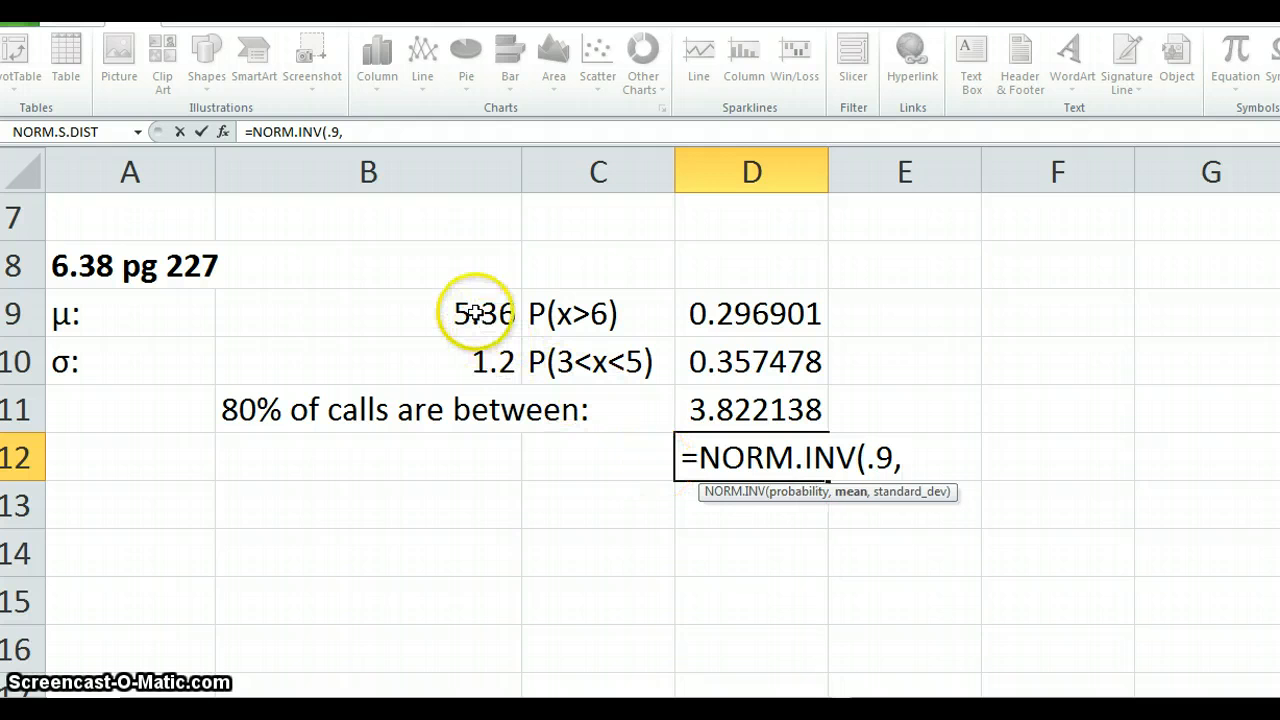
{"action": "left_click", "coordinate": [474, 314]}
{"action": "type", "text": ","}
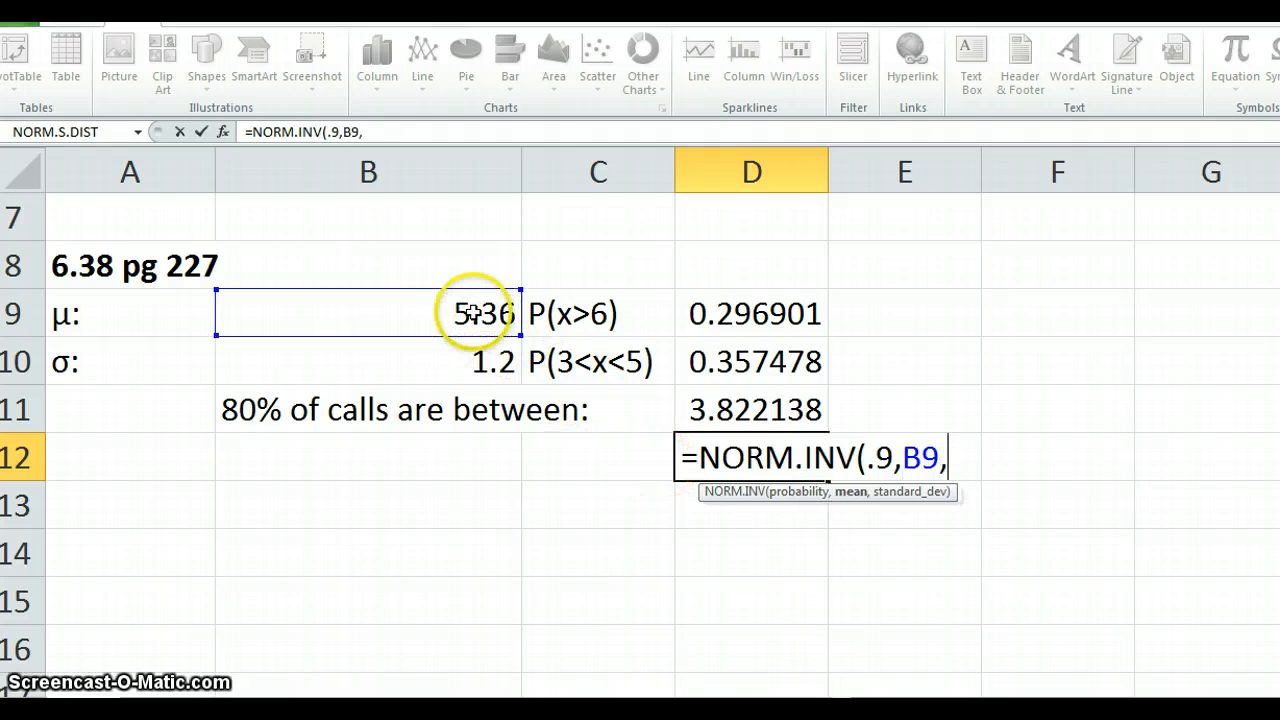
{"action": "left_click", "coordinate": [474, 362]}
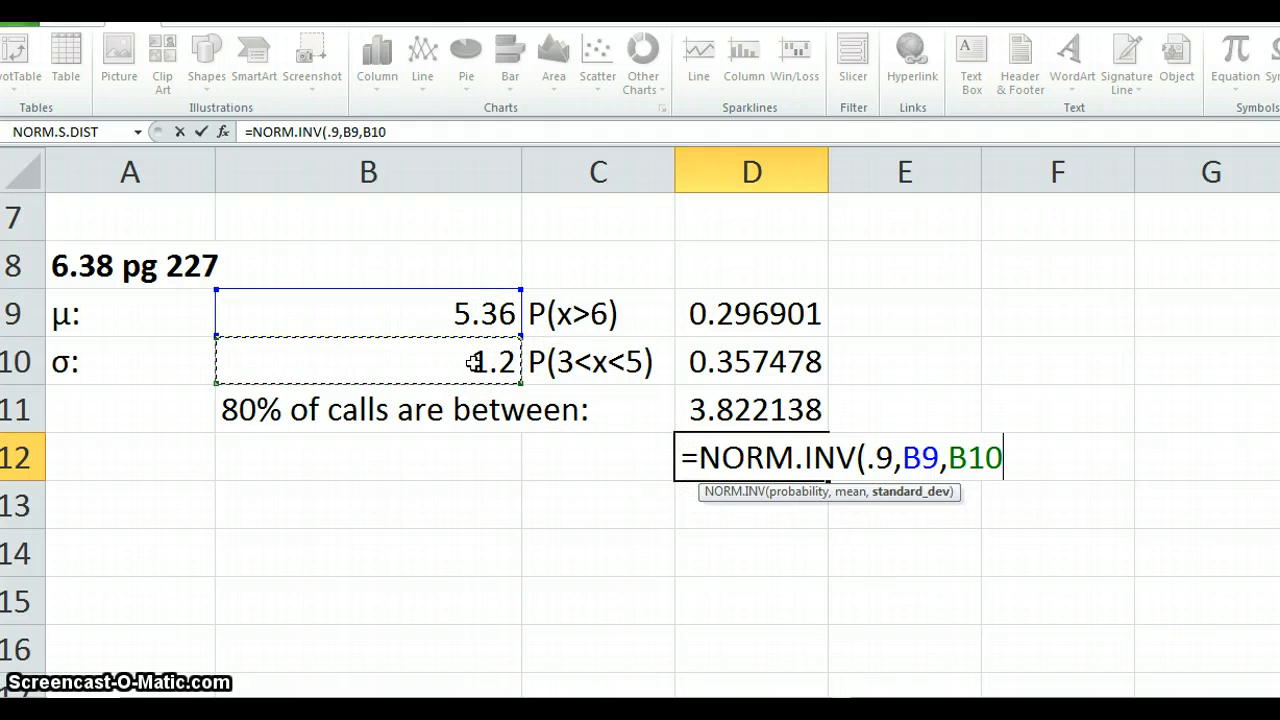
{"action": "type", "text": ")"}
{"action": "key", "text": "Return"}
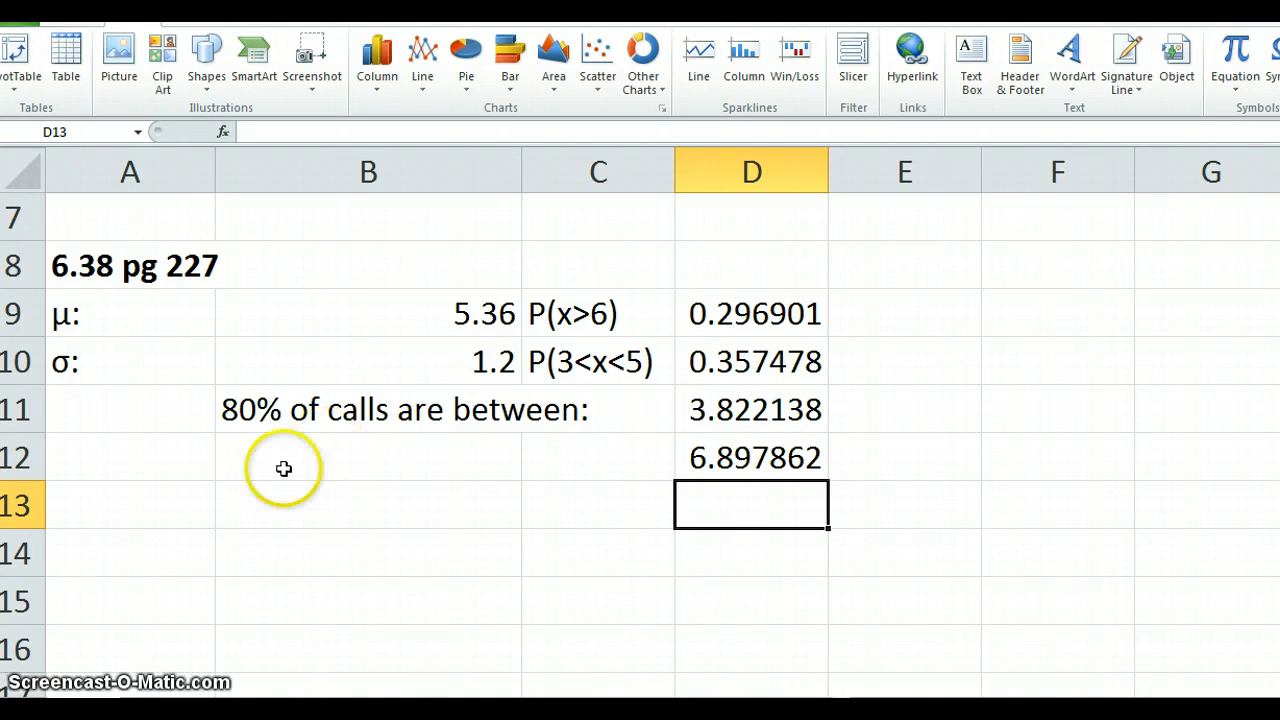
{"action": "left_click", "coordinate": [741, 409]}
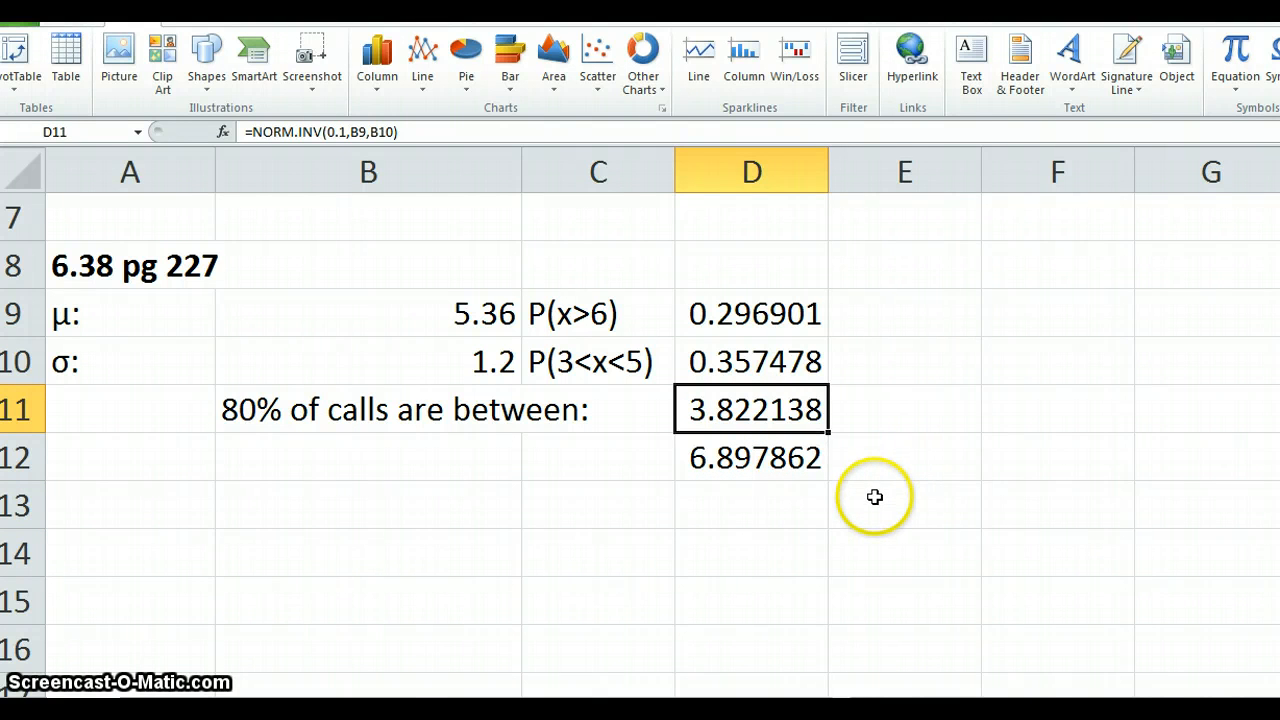
{"action": "left_click", "coordinate": [768, 465]}
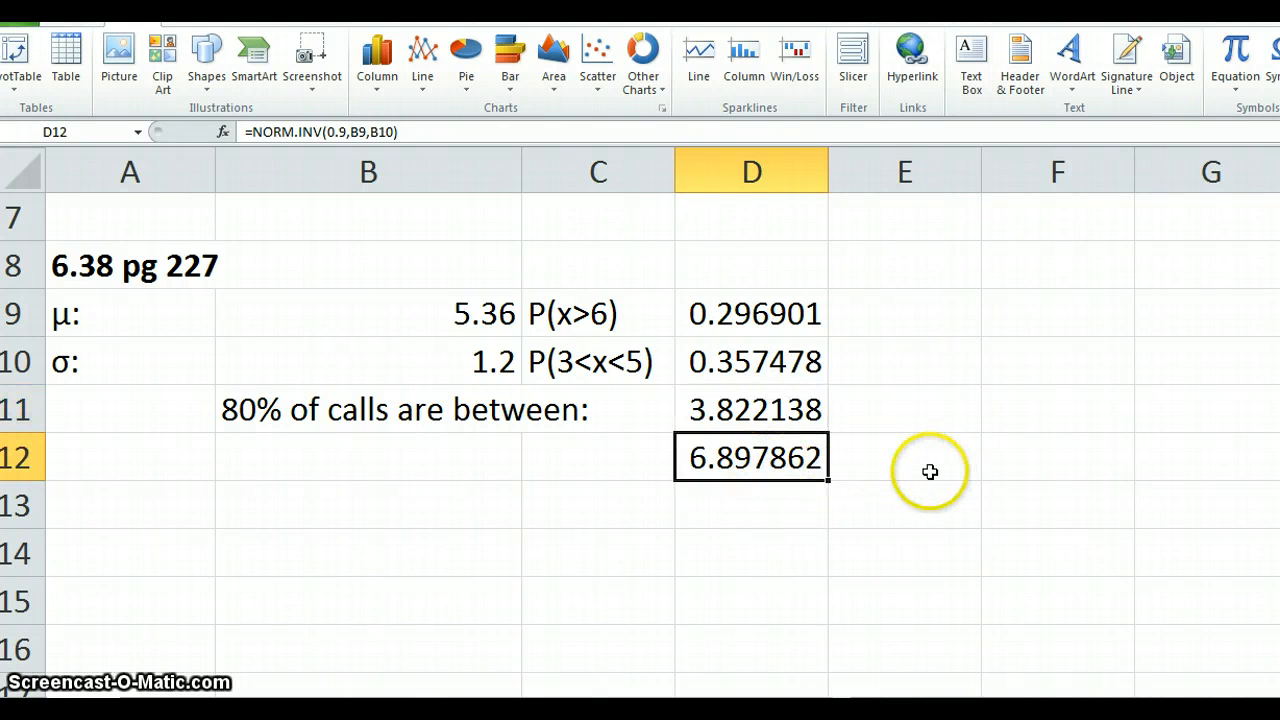